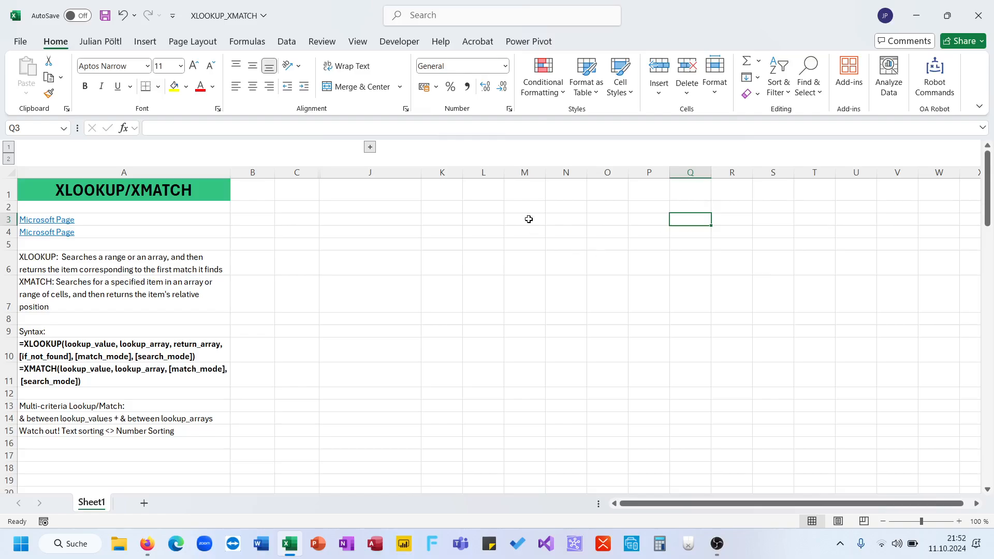
Examine the XLOOKUP and XMATCH descriptions, their syntax arguments and the multi-criteria notes in column A.
click(197, 286)
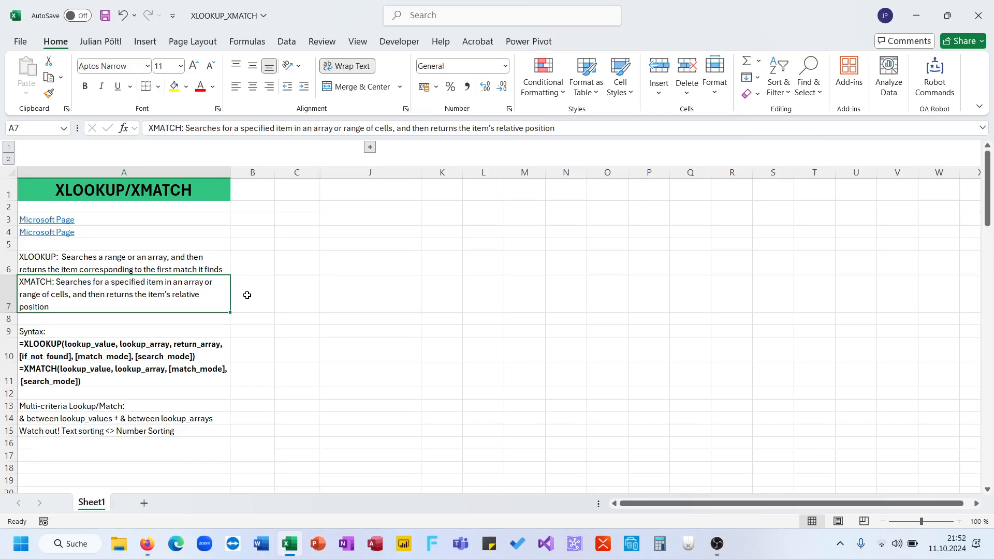
click(196, 352)
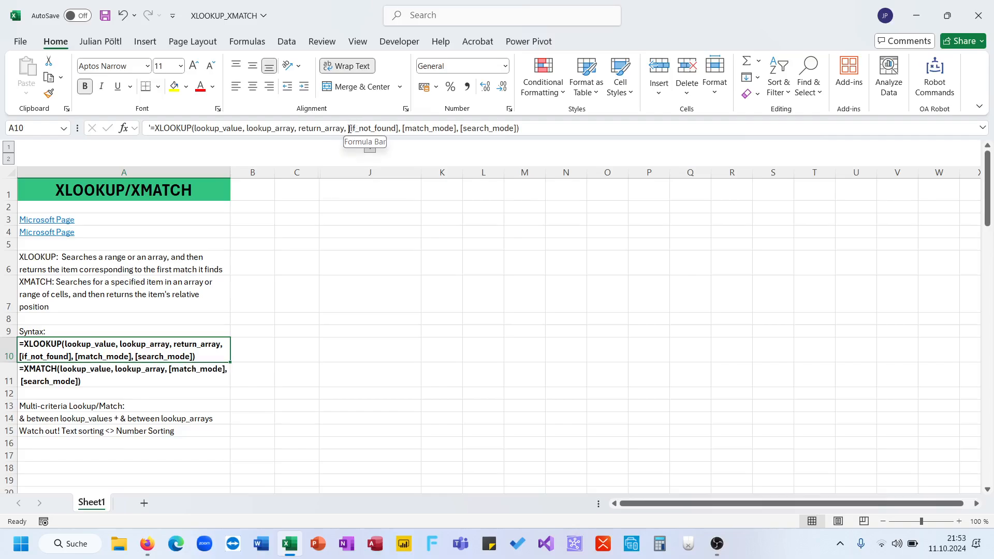
drag(351, 127, 518, 129)
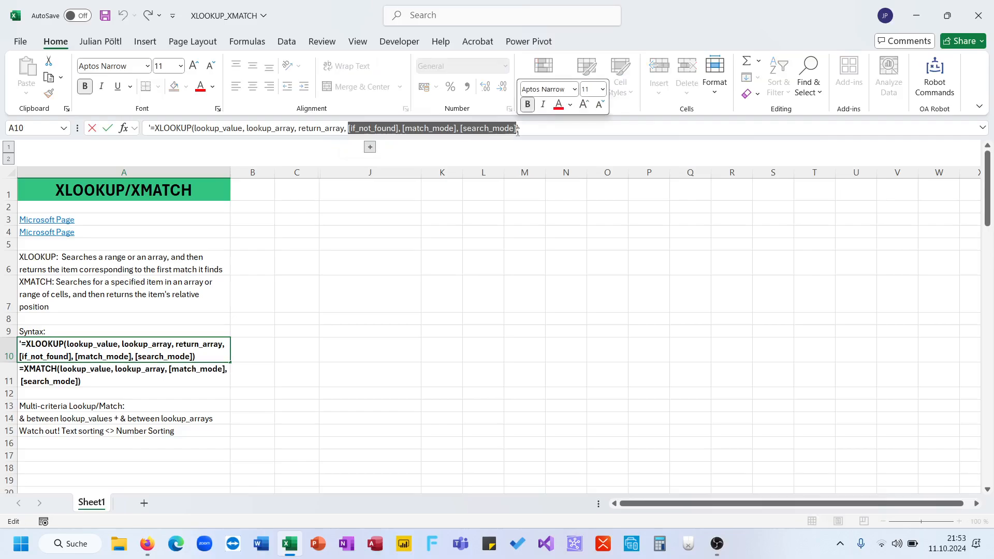
key(Escape)
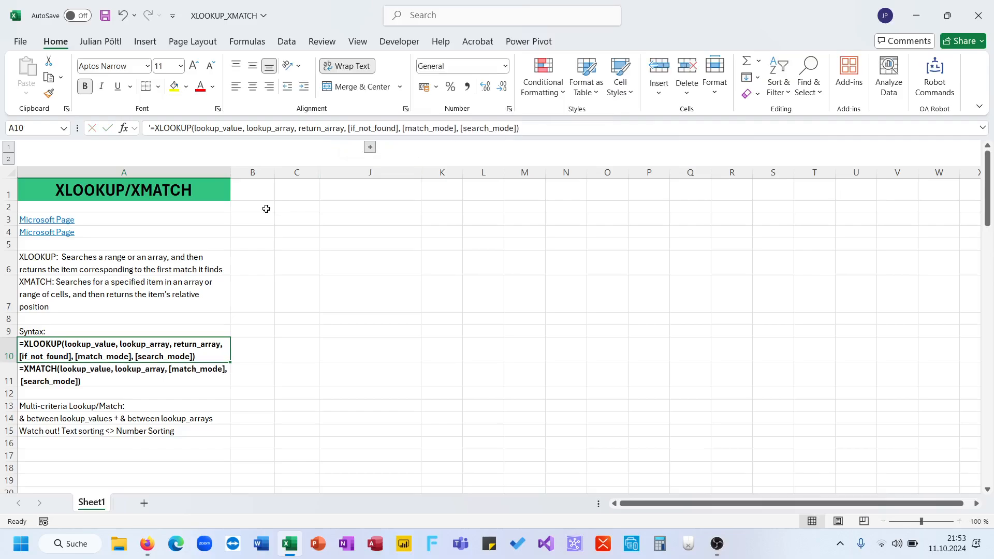
double_click(206, 128)
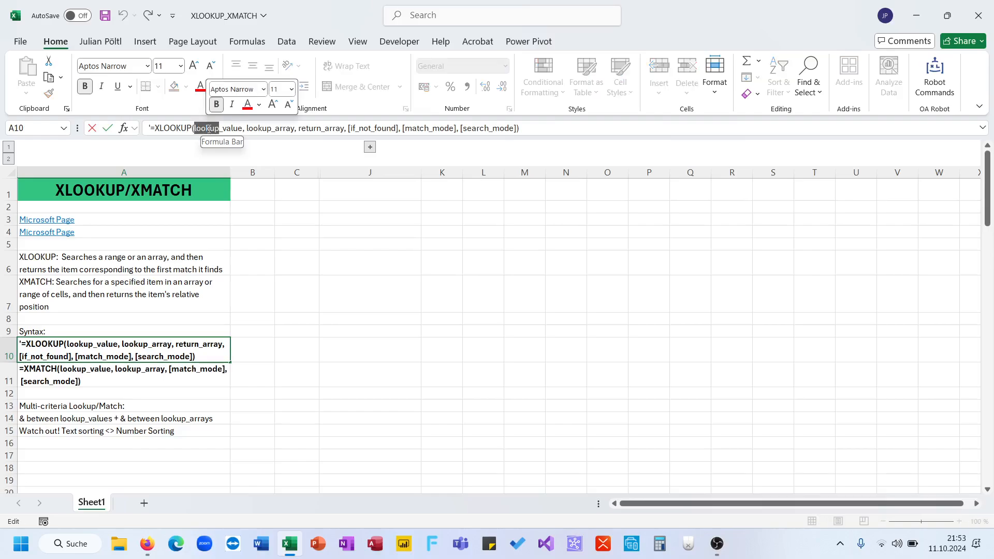
click(287, 135)
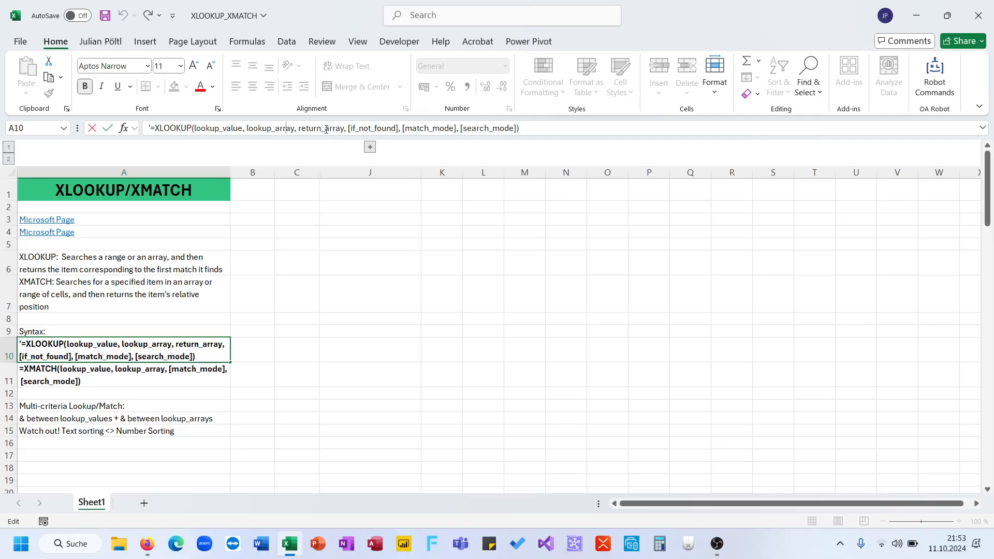
key(Return)
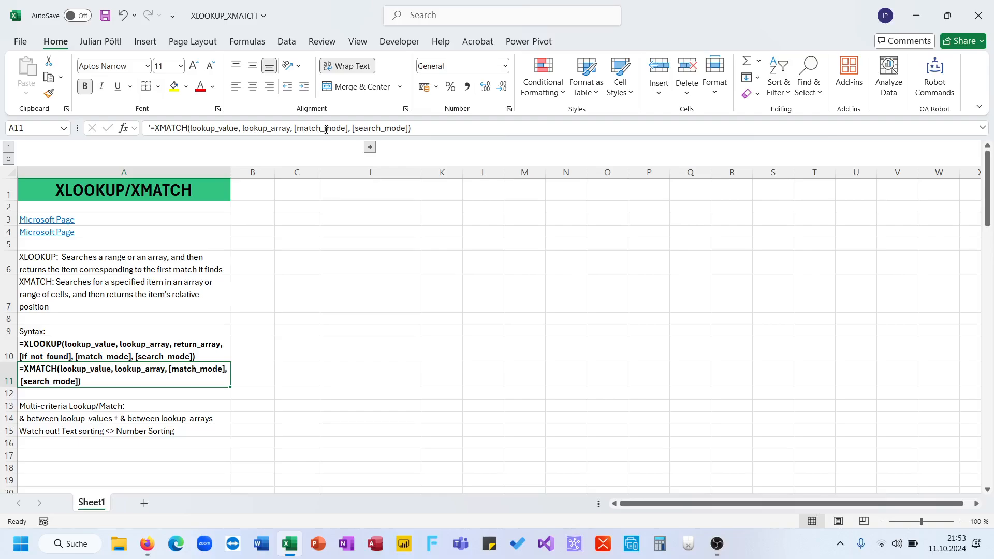
key(Down)
key(Down)
key(Down)
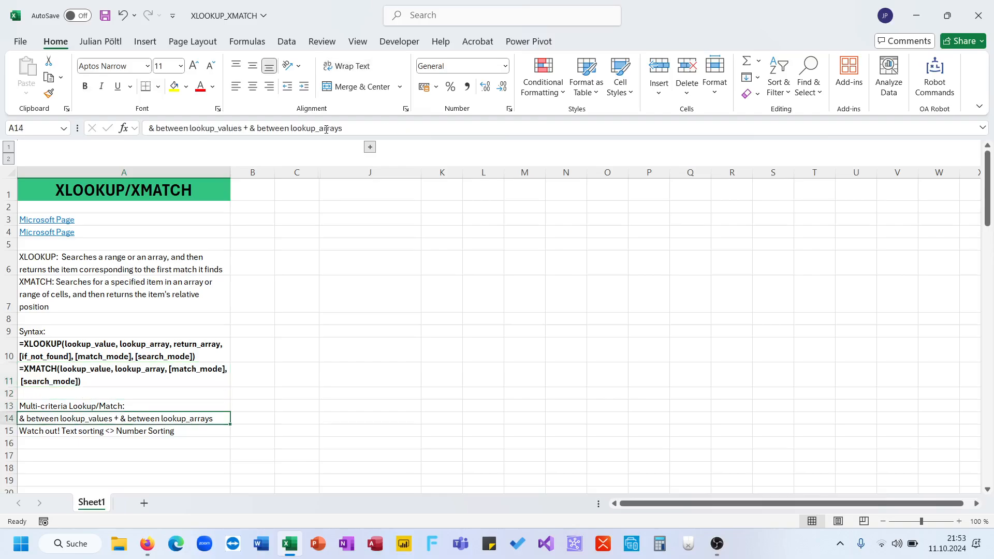
key(Up)
key(Down)
Expand the collapsed column group and enter =XLOOKUP(I3;E:E;D:D) in J3 to look up the company by revenue.
click(370, 147)
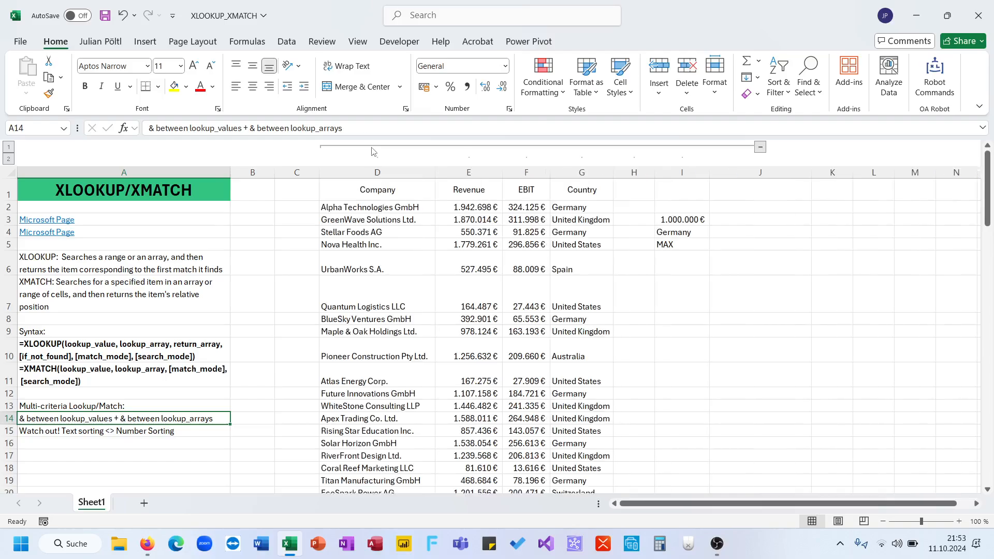
click(740, 221)
text(=xl)
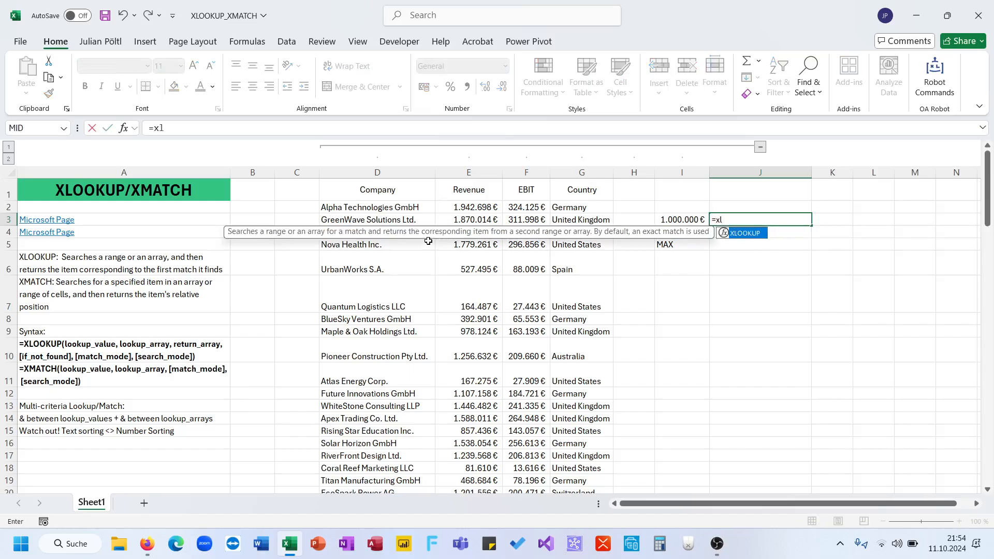
key(Tab)
key(Left)
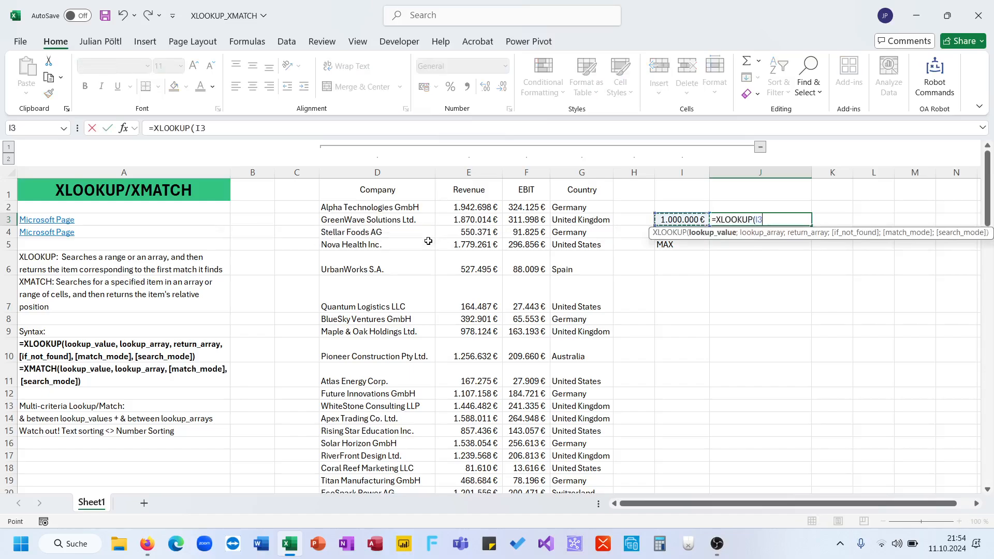
text(;)
click(461, 172)
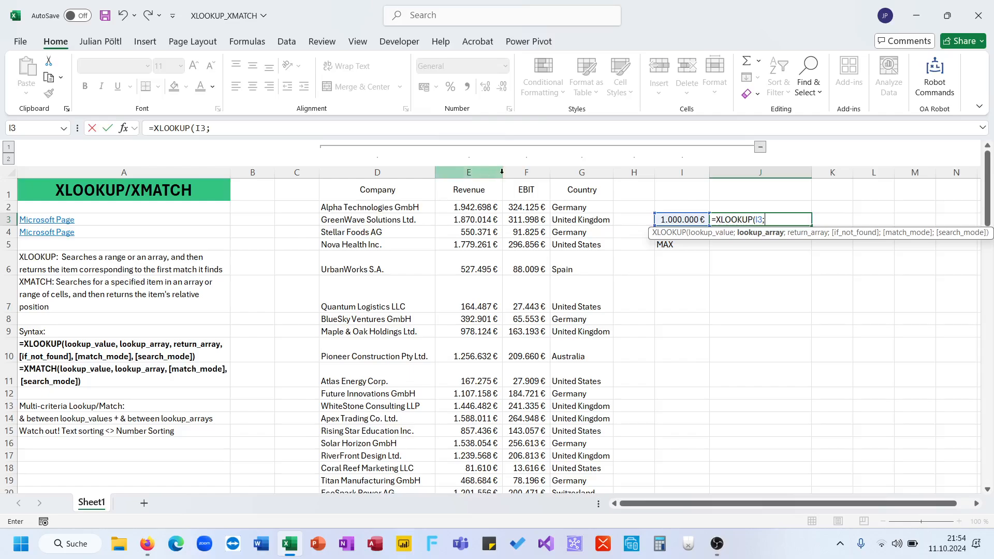
text(;)
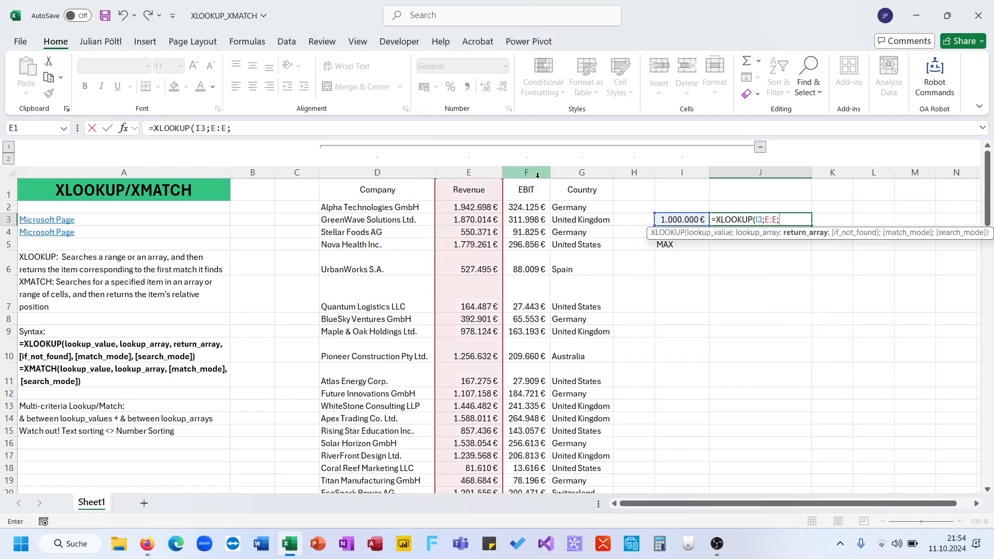
click(419, 172)
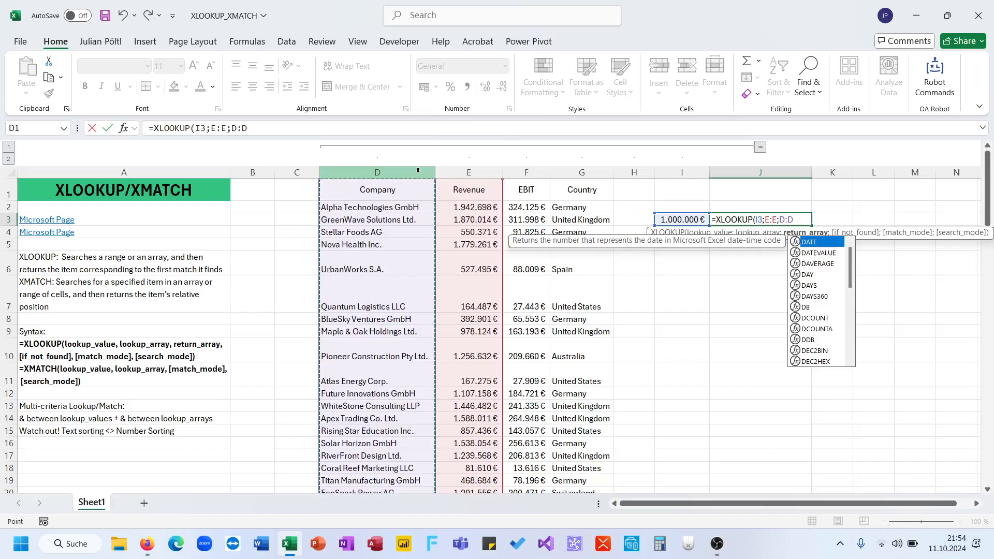
key(ctrl+Return)
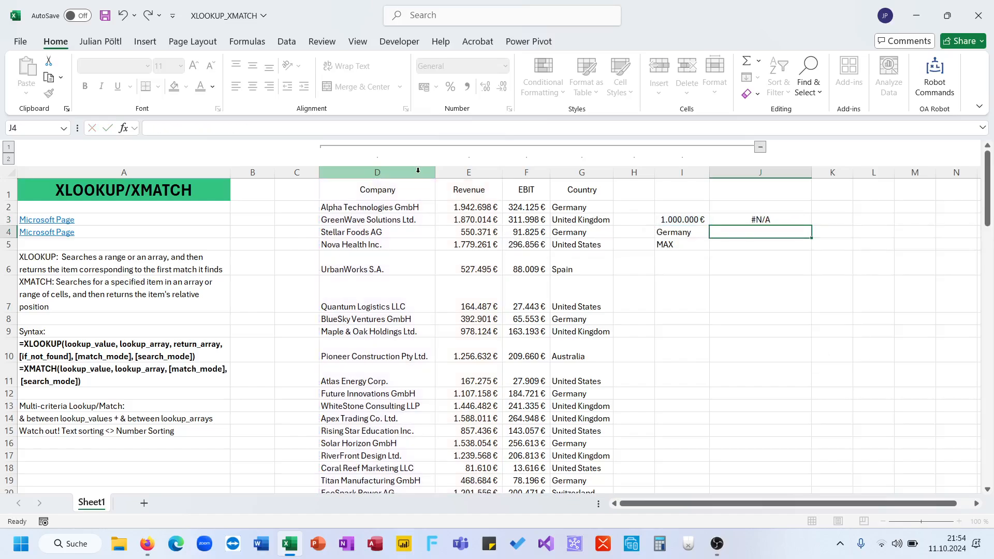
Extend the XLOOKUP in J3 with an empty if_not_found argument and match mode 1, exact match or next larger item.
click(248, 128)
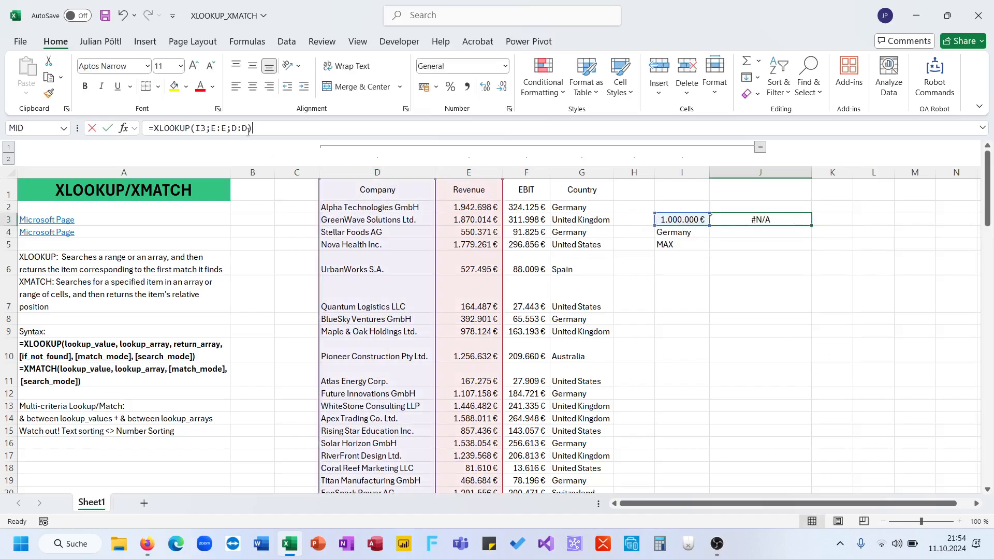
text(;;)
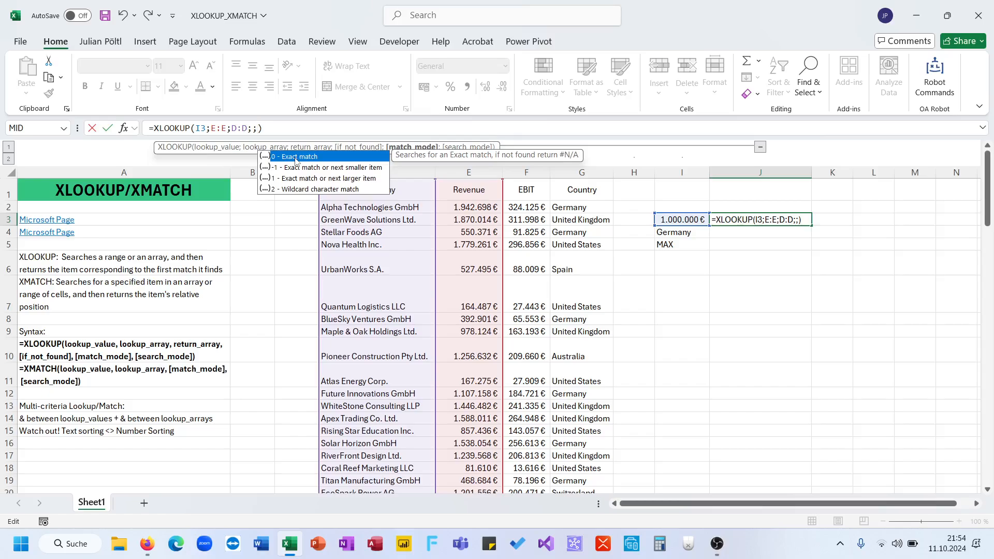
key(Down)
key(Down)
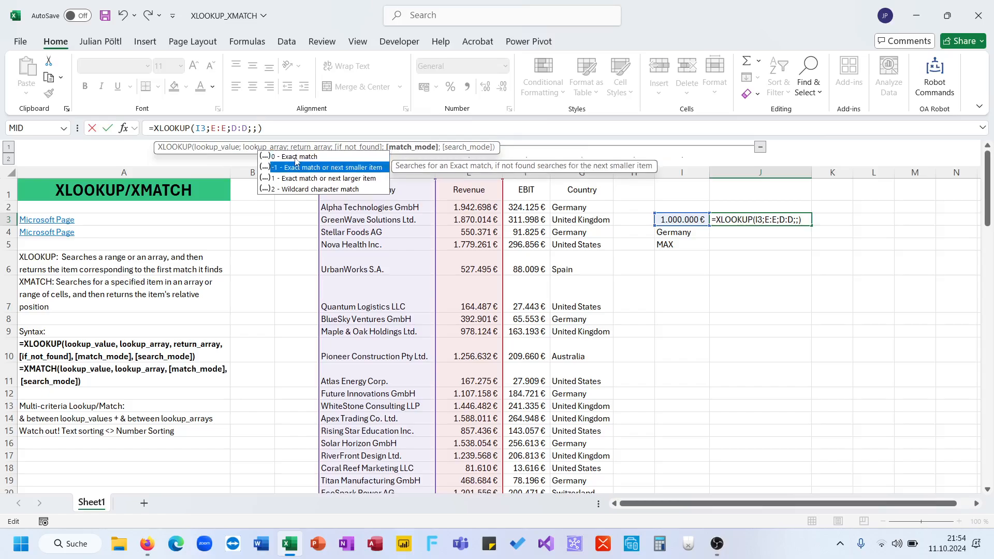
key(Tab)
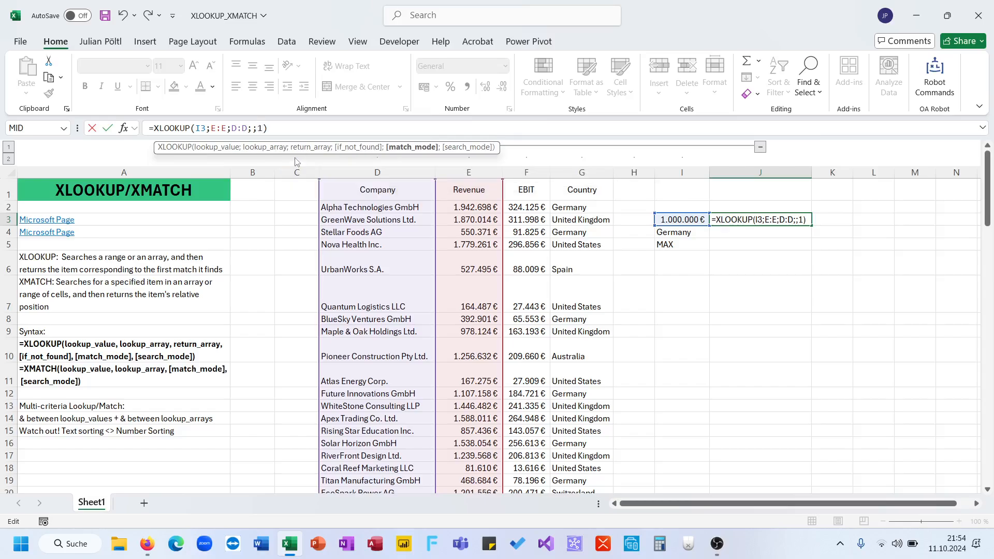
key(ctrl+Return)
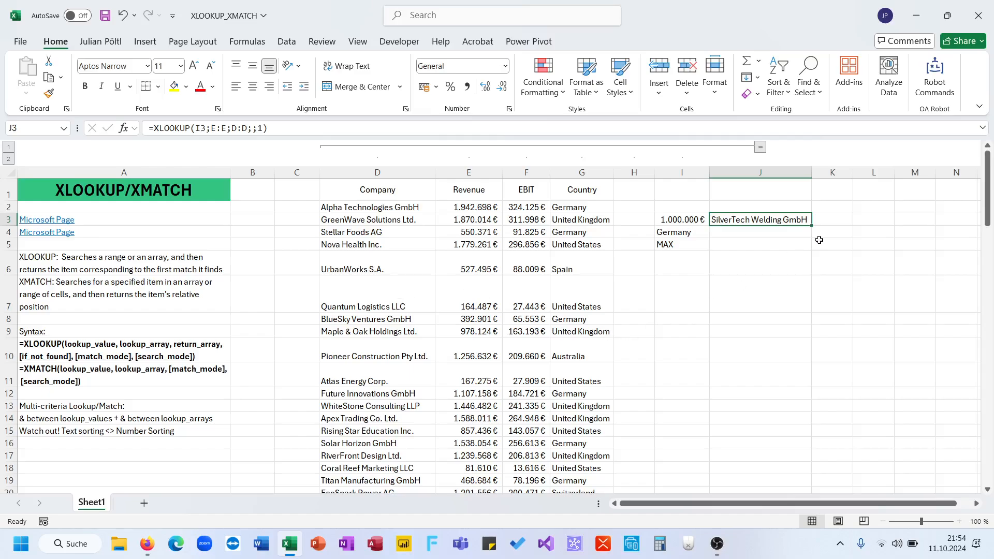
Copy the XLOOKUP formula text from J3 into K3 and change its function to XMATCH.
key(F2)
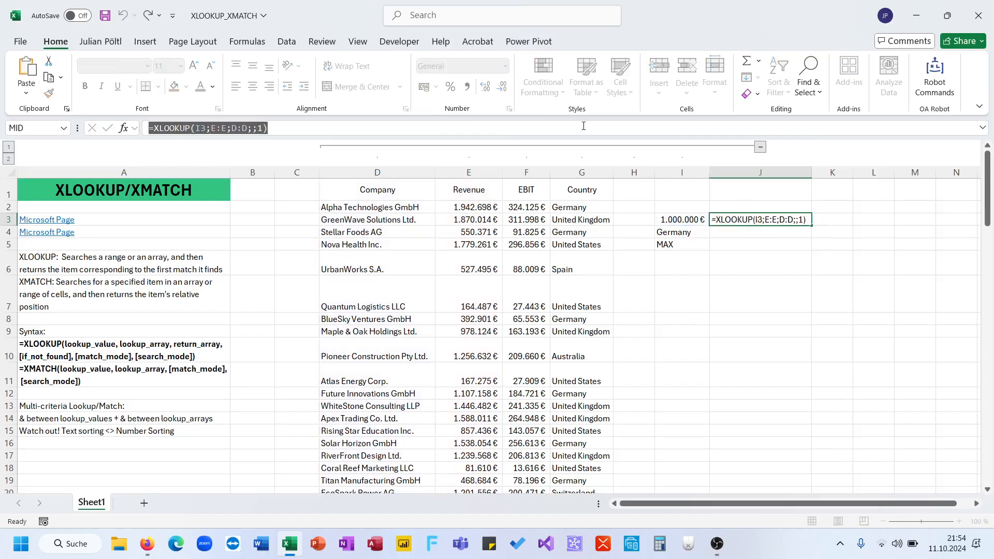
key(Tab)
key(F2)
text(=XLOOKUP(I3;E:E;D:D;;1))
double_click(181, 128)
text(XMATCH)
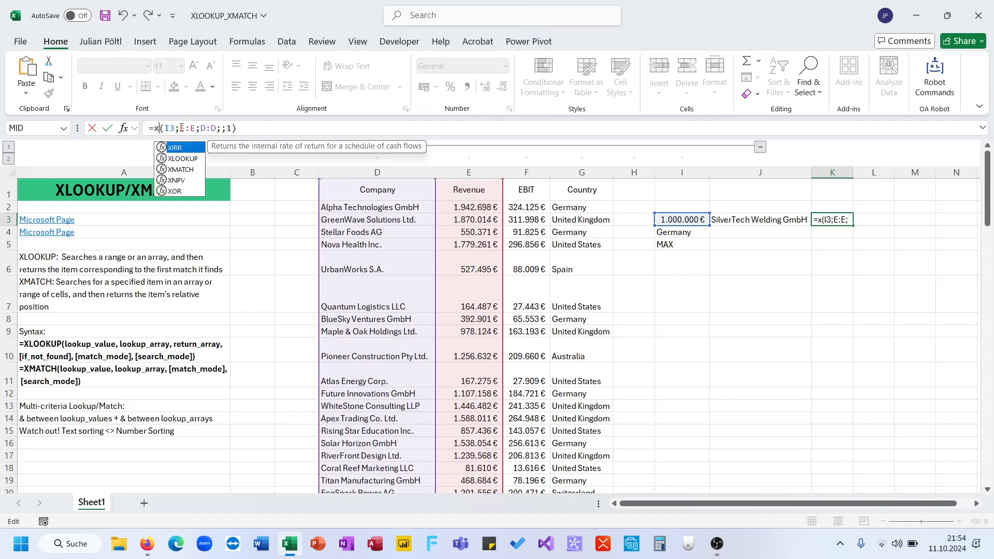
Remove the return array and surplus separators from the formula in K3, completing it as =XMATCH(I3;E:E;1).
click(210, 127)
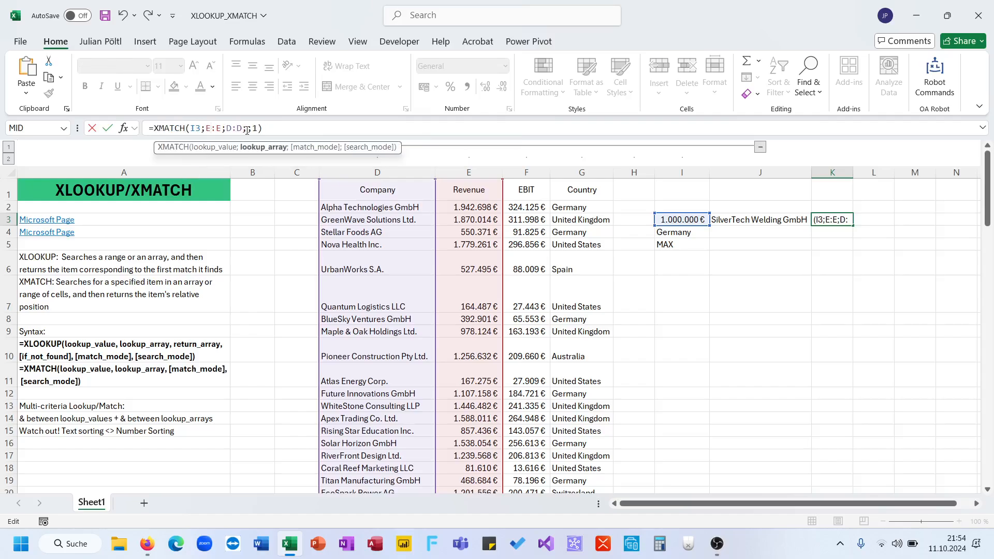
click(247, 129)
drag(243, 129, 242, 131)
key(BackSpace)
key(BackSpace)
key(BackSpace)
key(BackSpace)
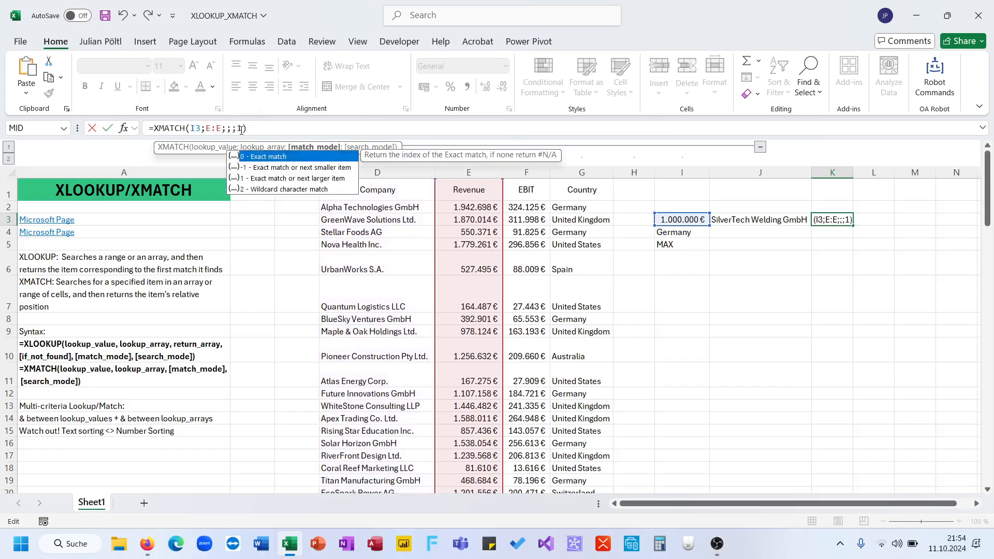
key(Delete)
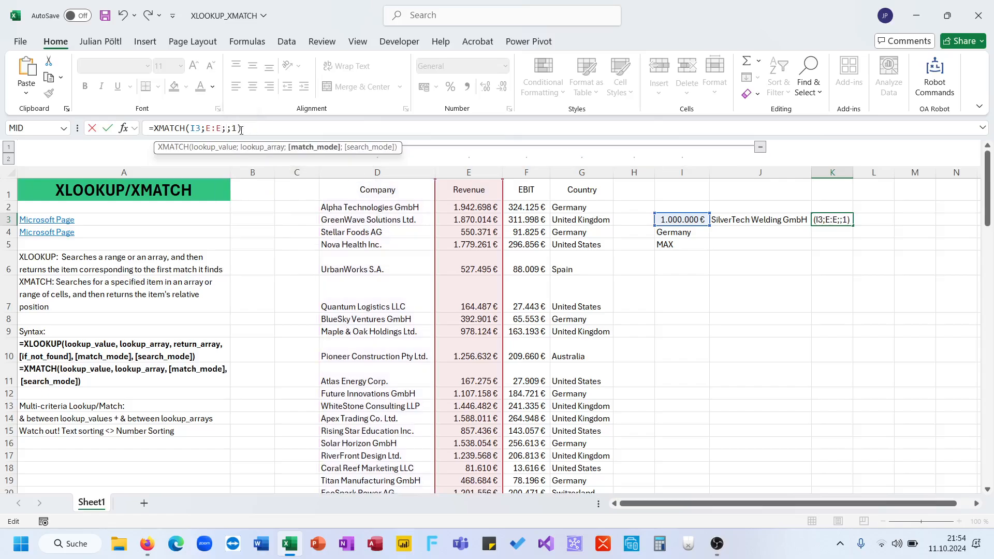
key(Right)
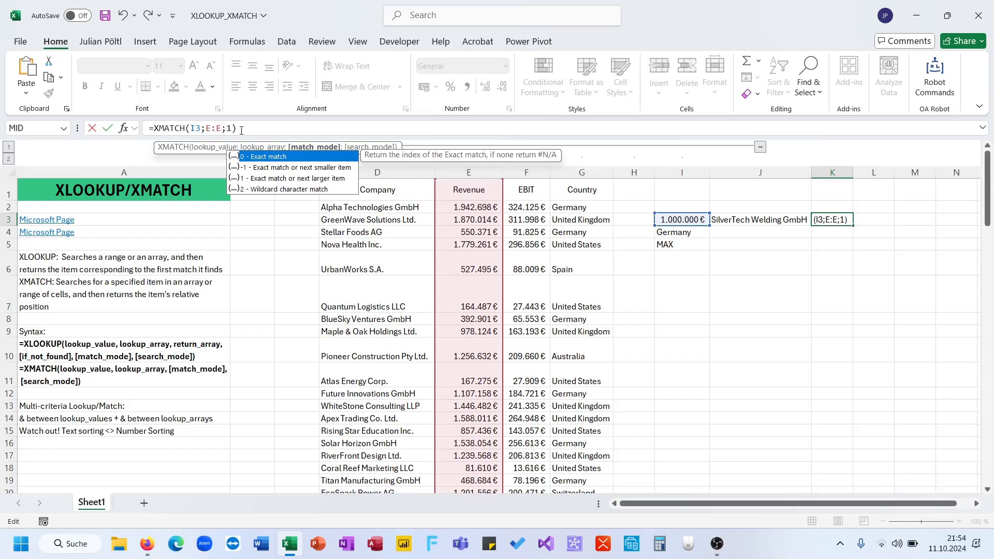
click(225, 129)
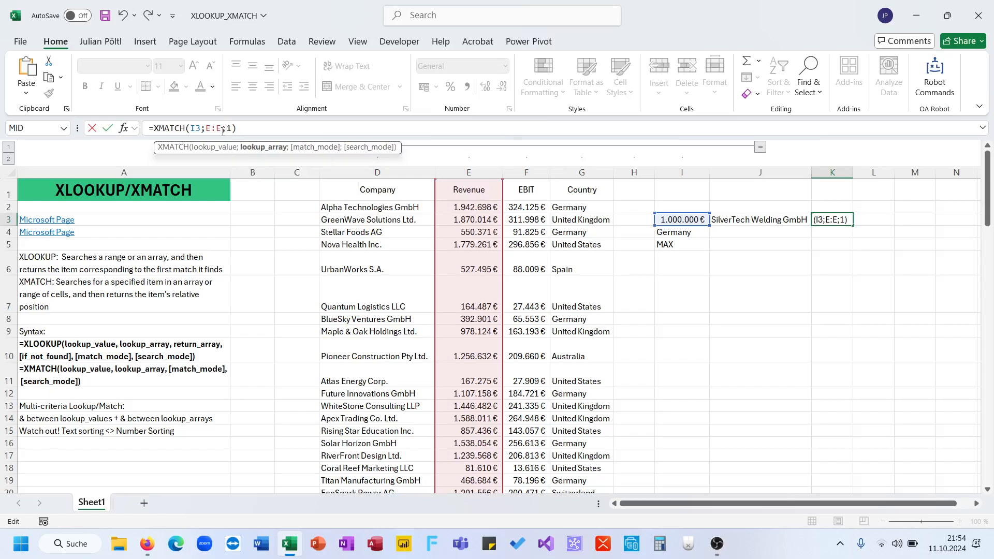
click(266, 125)
key(Return)
key(Up)
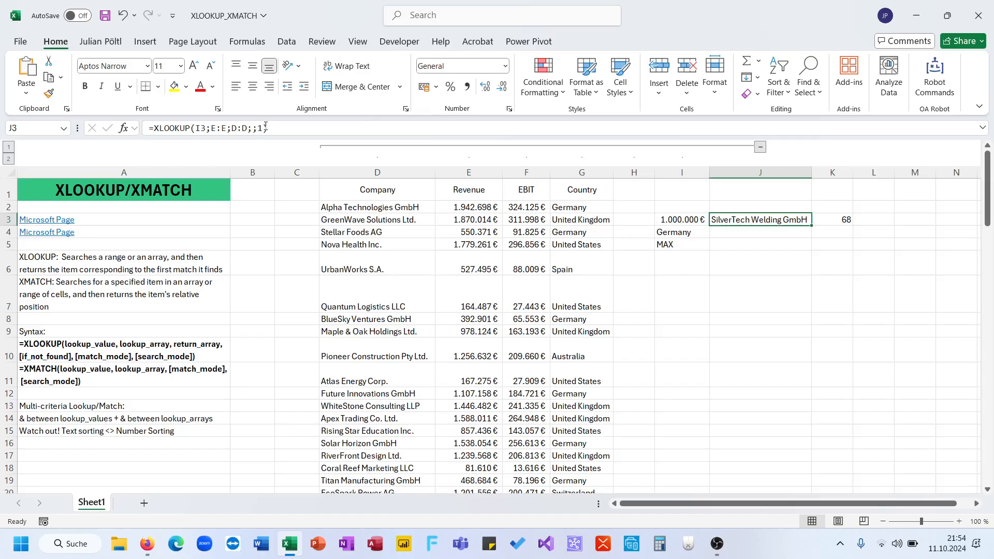
Try limiting the XMATCH lookup array in K3 to E2:E101, and undo that change.
key(Right)
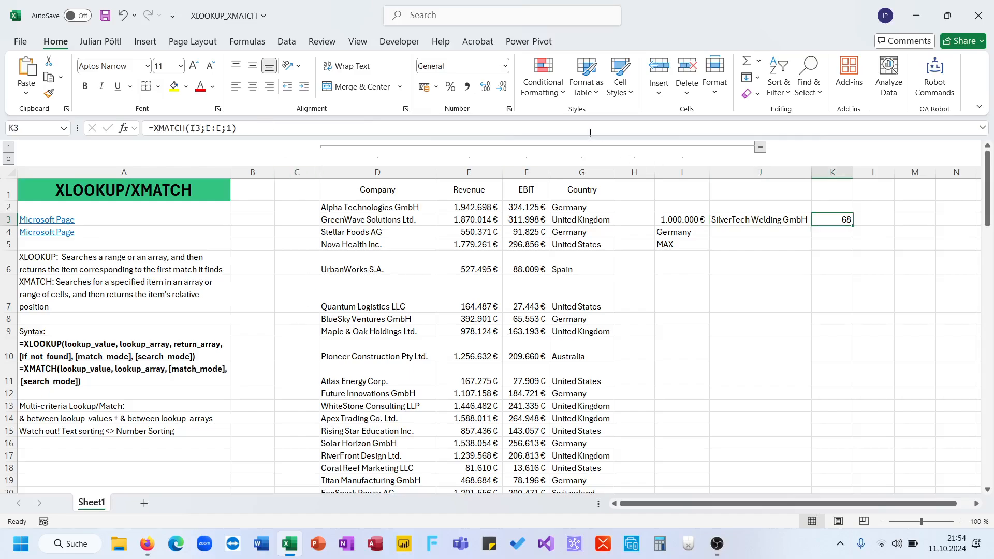
key(F2)
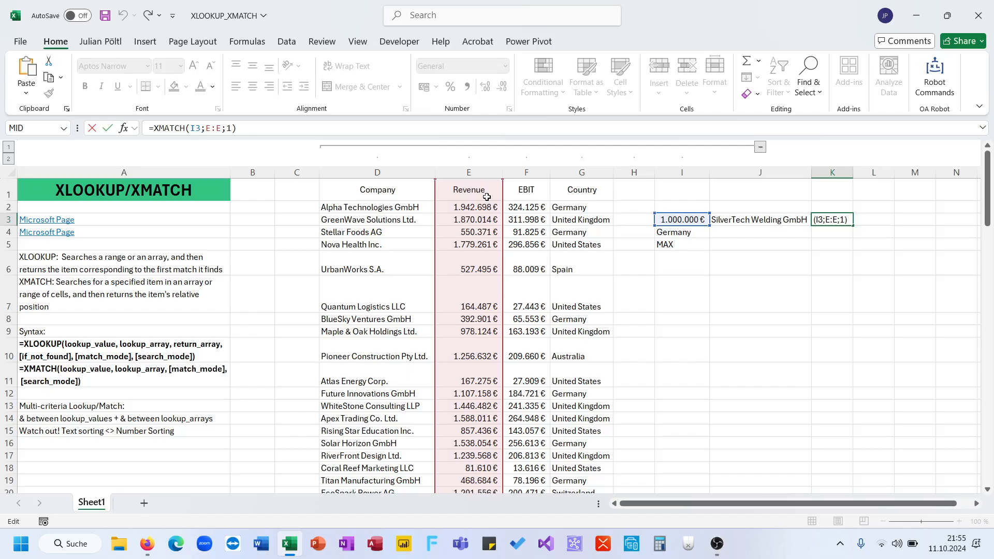
double_click(212, 128)
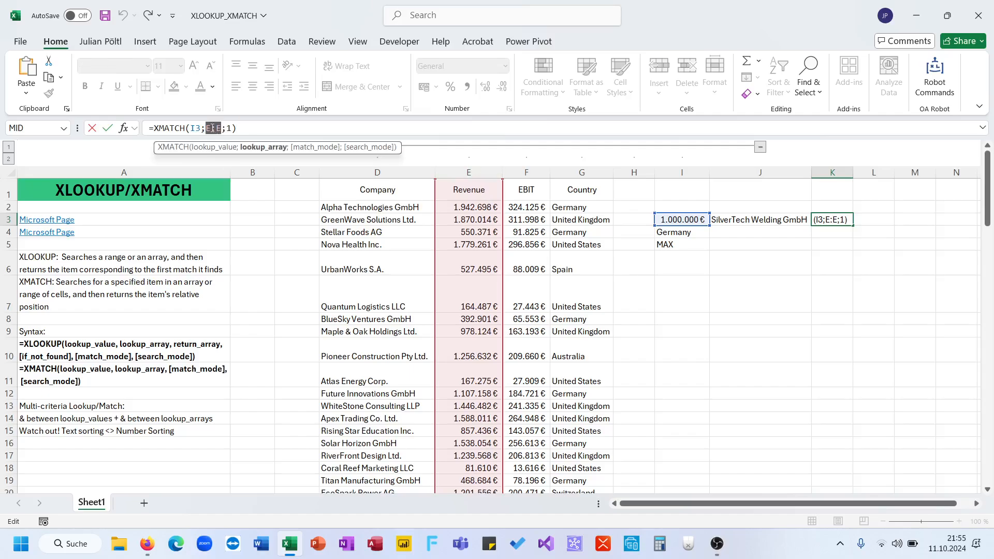
key(BackSpace)
click(495, 210)
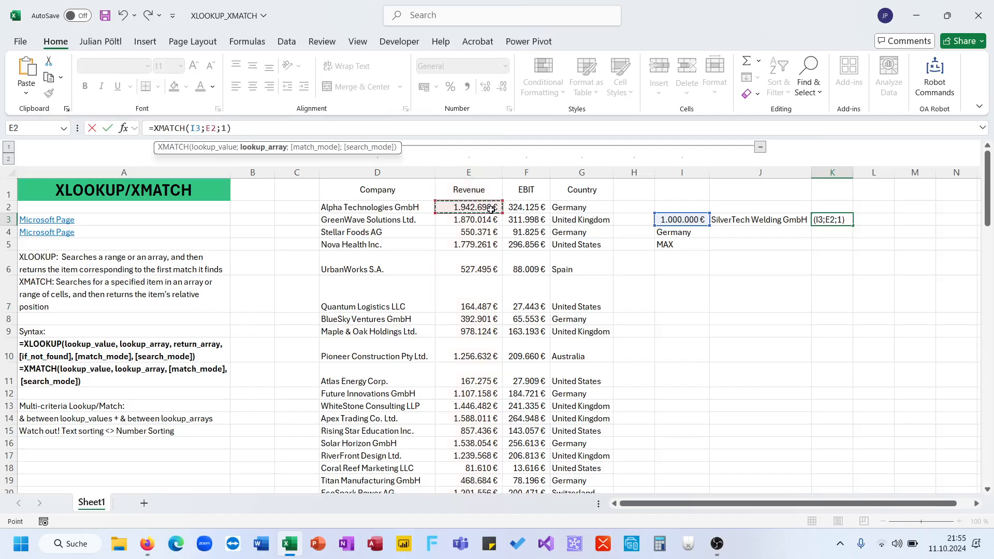
key(ctrl+shift+Down)
key(Return)
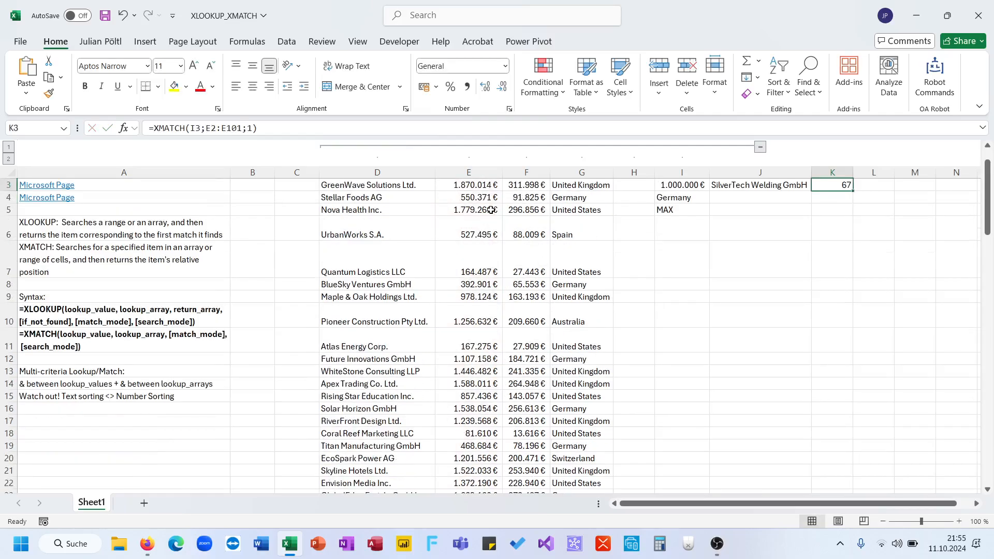
key(ctrl+z)
Check the SilverTech Welding GmbH record in row 68 by selecting its cells from Company to Country.
scroll(568, 347, down, 15)
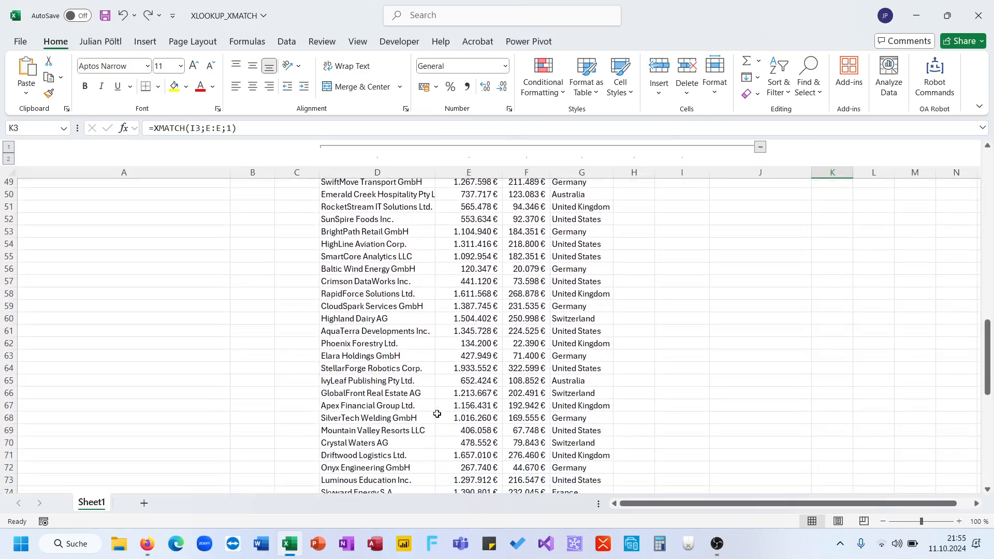
click(394, 408)
click(379, 419)
drag(378, 419, 568, 418)
scroll(506, 403, up, 2)
scroll(506, 403, up, 14)
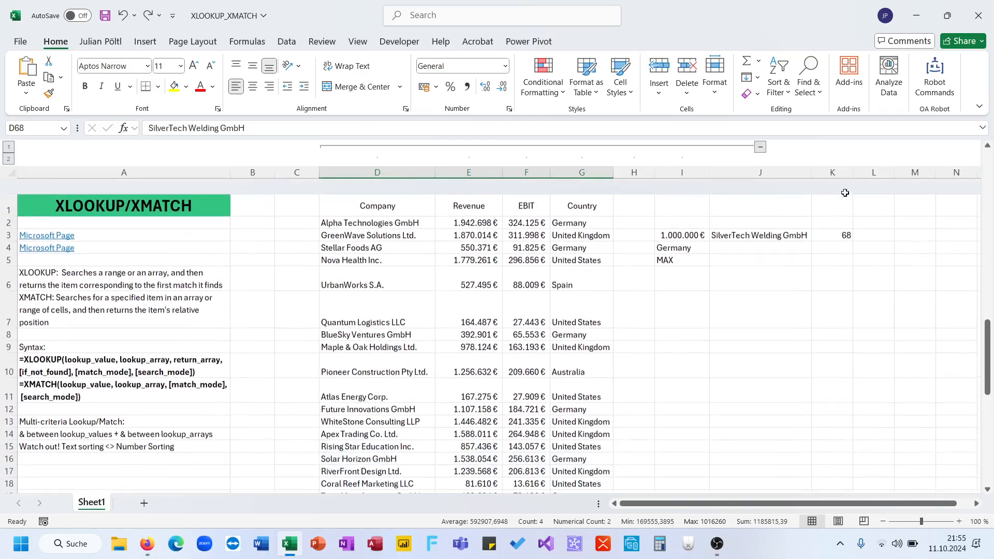
Try an INDEX formula in L3, =INDEX(E:E;K3), to return the revenue at the position matched in K3.
click(803, 221)
click(832, 220)
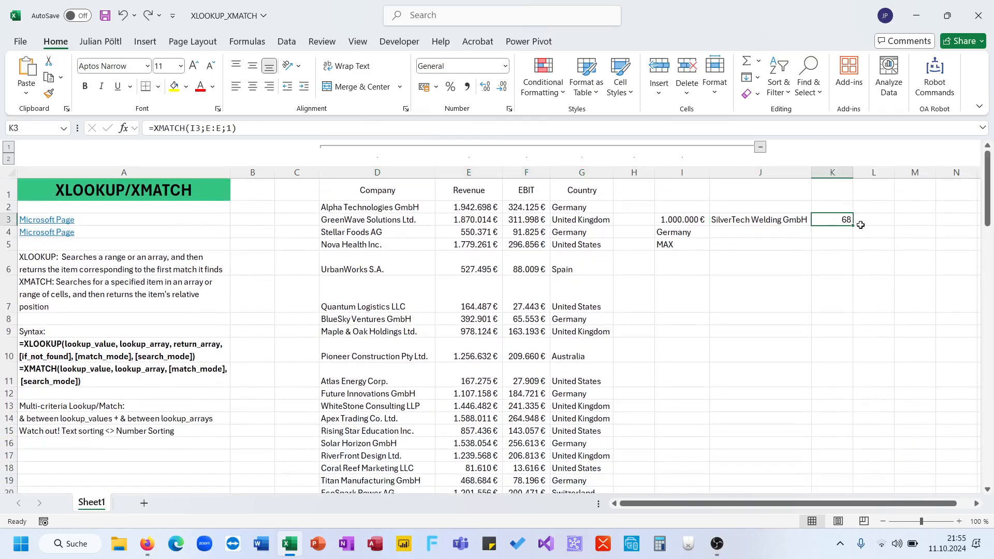
click(862, 219)
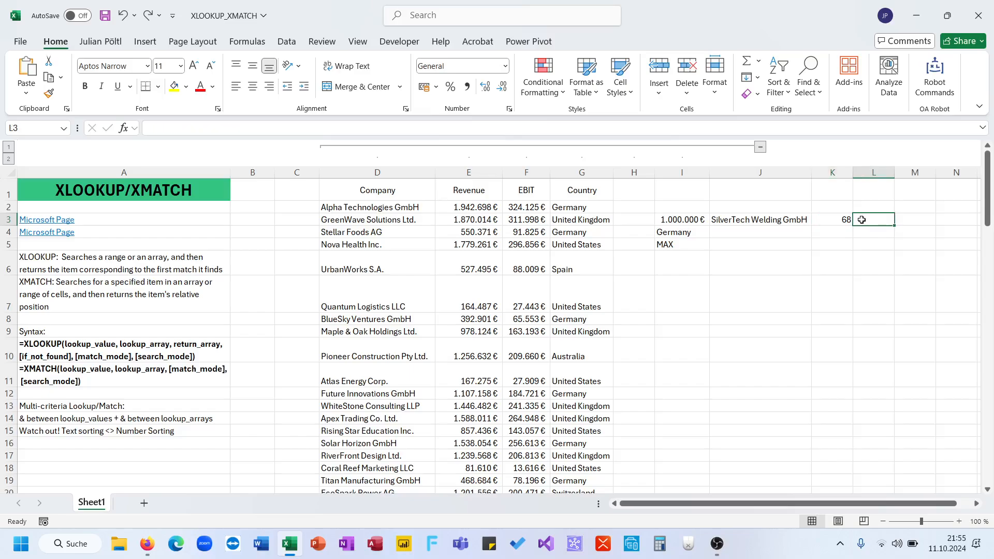
text(=in)
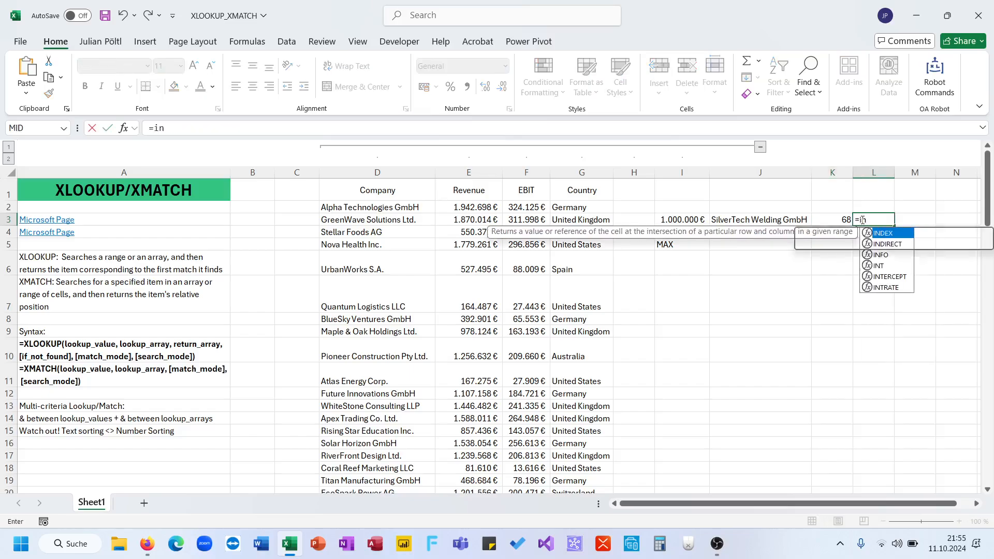
key(Tab)
click(471, 173)
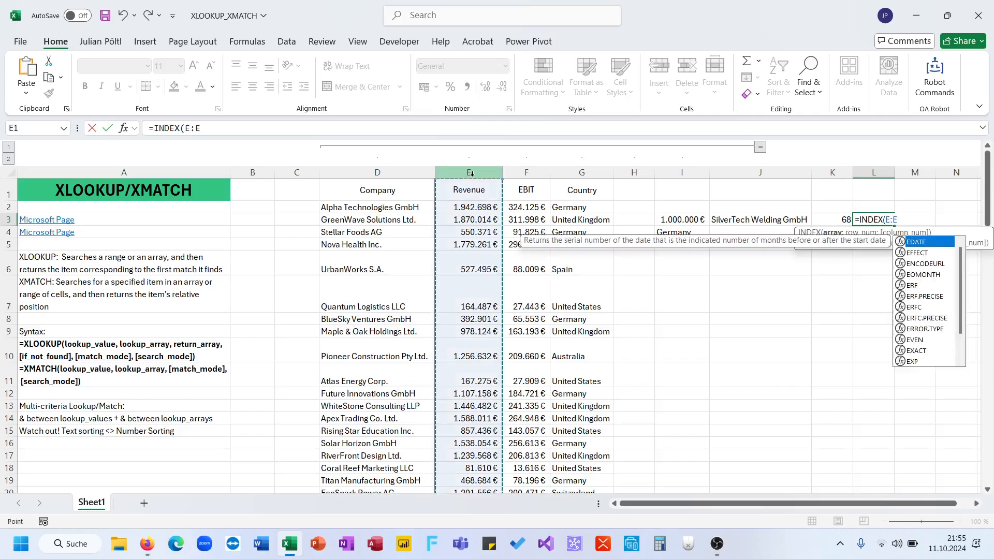
text(;)
key(Left)
key(Return)
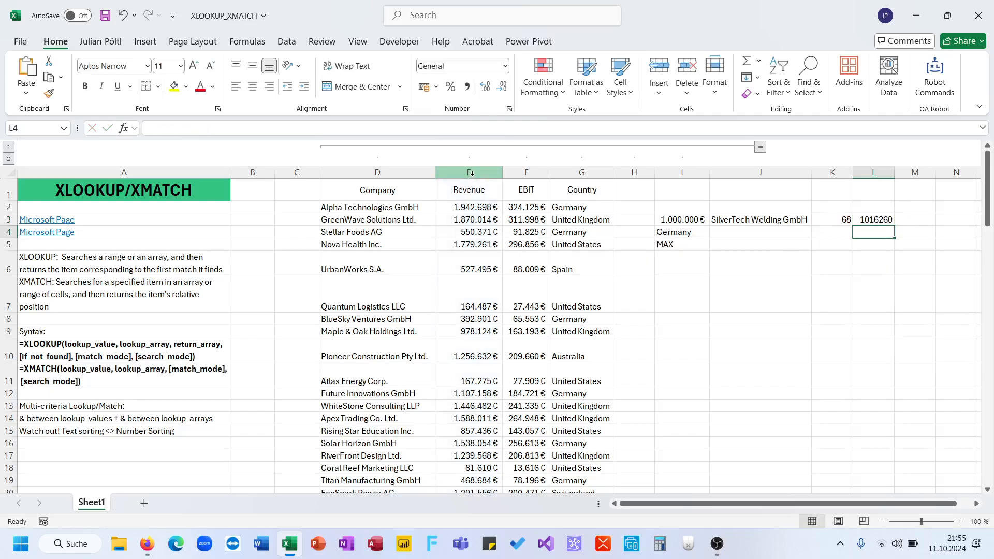
Try column D as the array of the INDEX formula in L3, and clear the cell again.
key(Up)
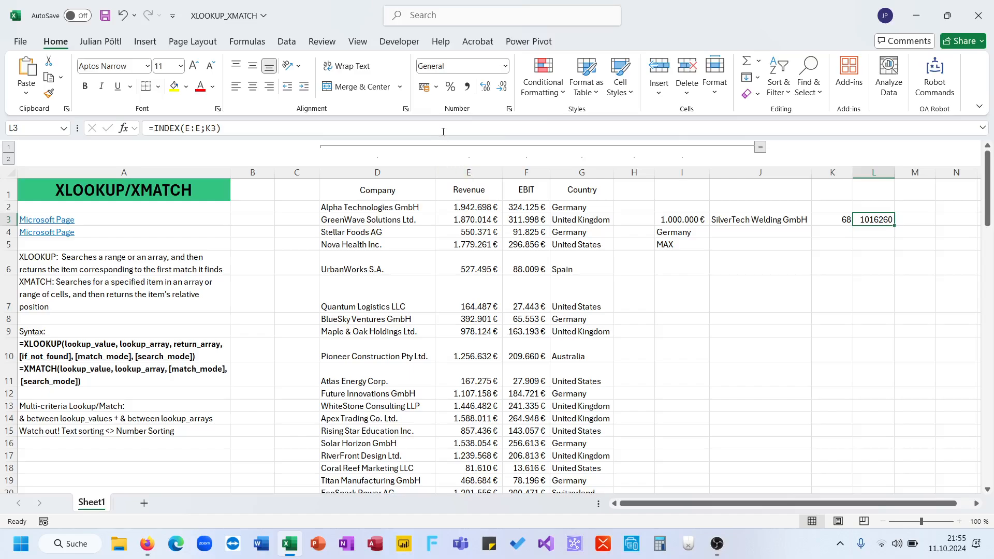
key(F2)
drag(505, 243, 424, 244)
key(Return)
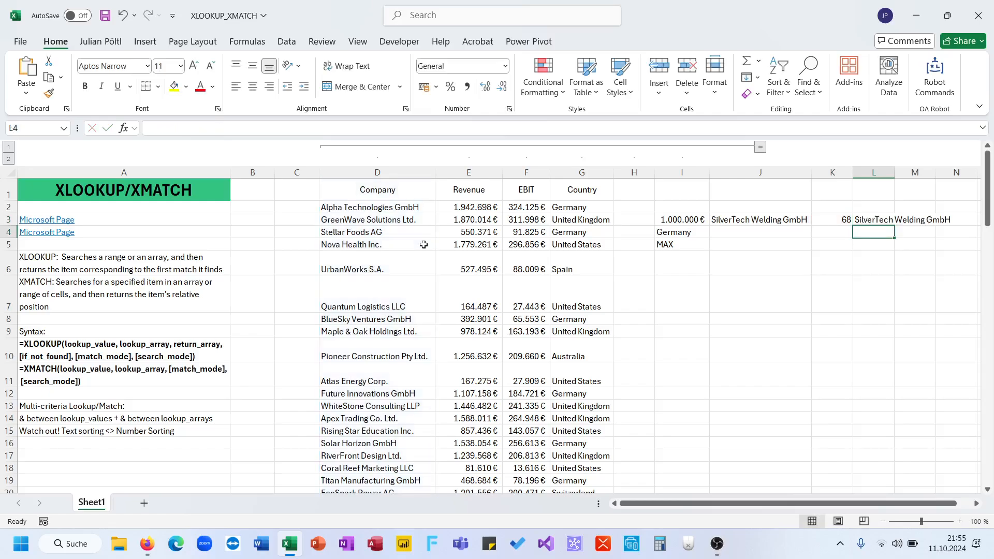
key(Up)
key(Delete)
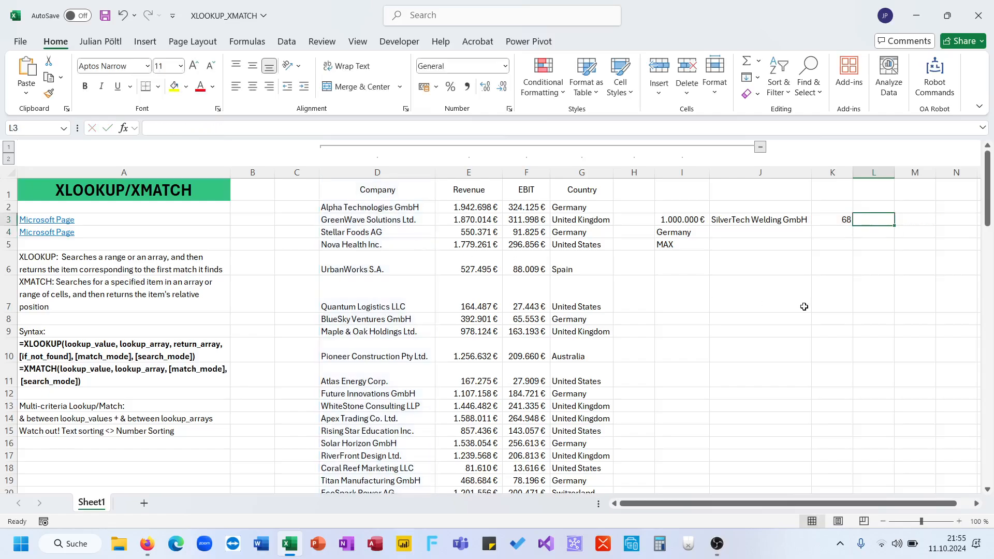
Start an XLOOKUP in J4 with I4 as lookup value, G:G as lookup array and D:D as return array.
click(776, 232)
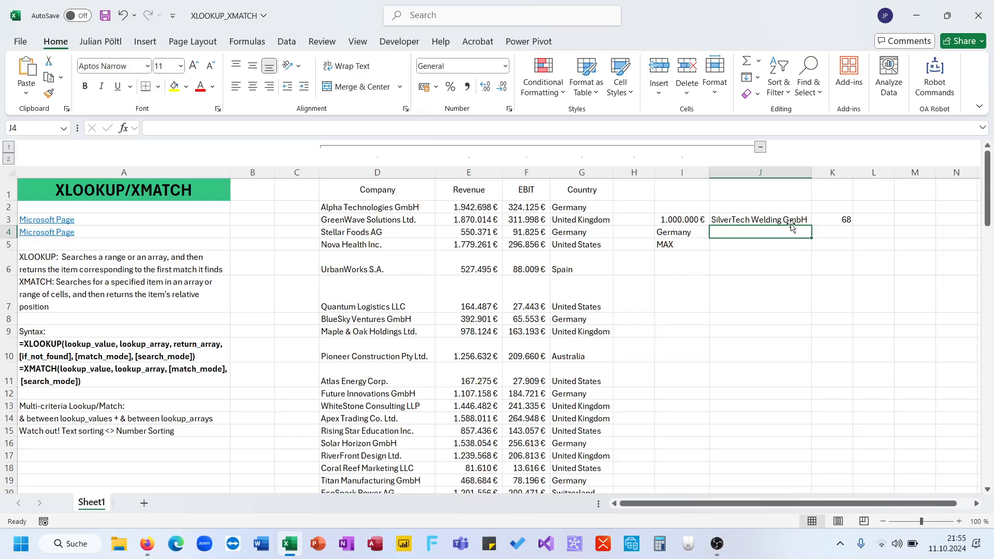
text(=XLOOKUP()
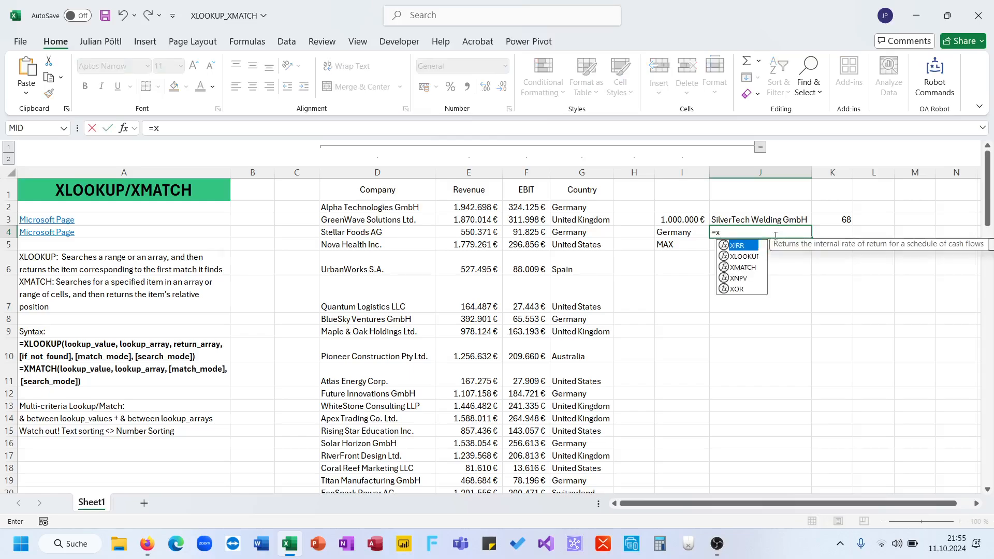
key(Left)
text(;)
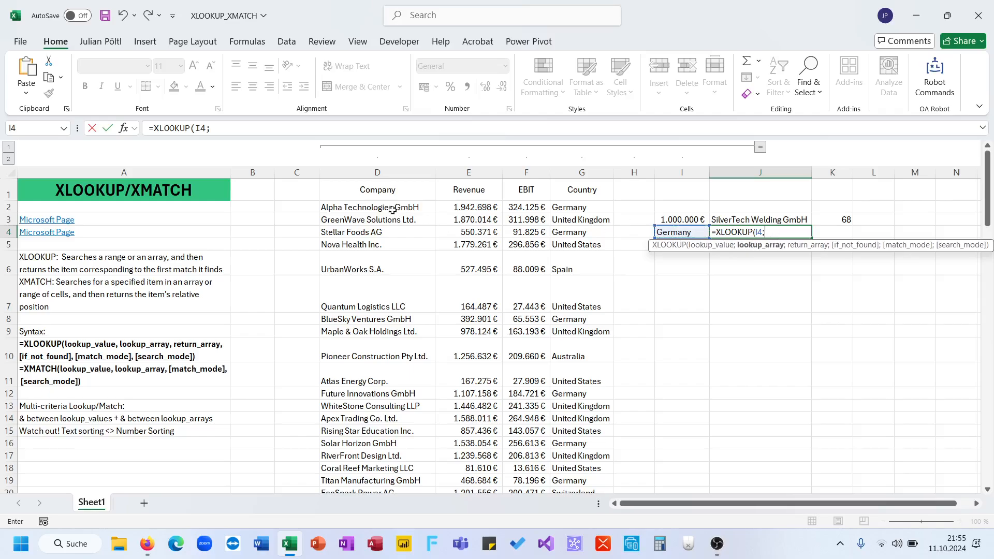
click(571, 171)
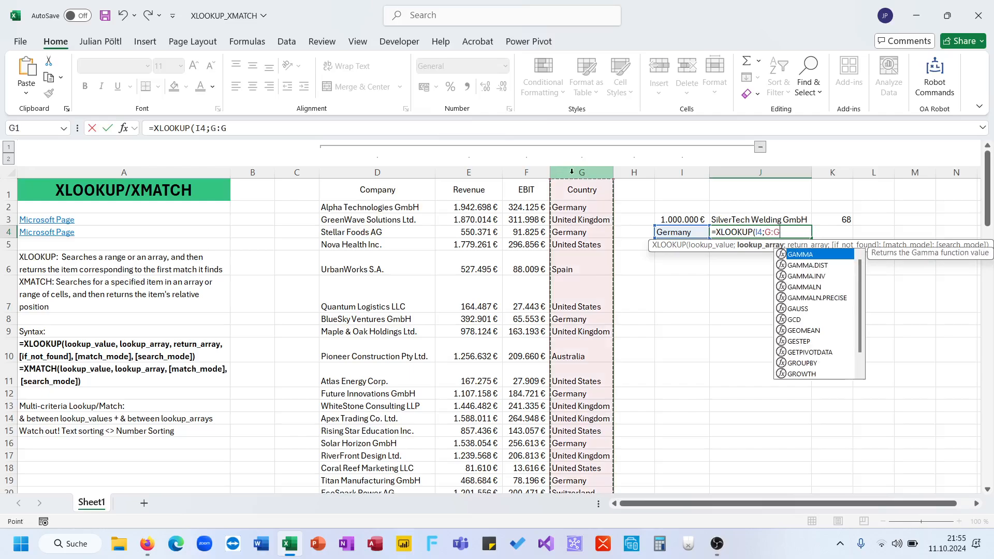
text(;)
click(397, 172)
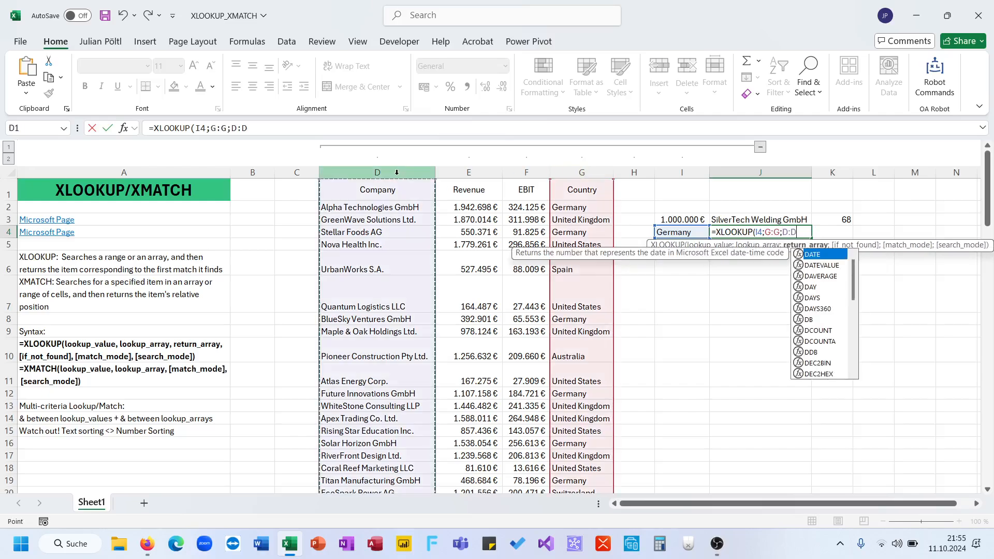
Skip the if_not_found and match mode arguments and set search mode -1 (last-to-first), completing J4 as =XLOOKUP(I4;G:G;D:D;;;-1).
text(;;;)
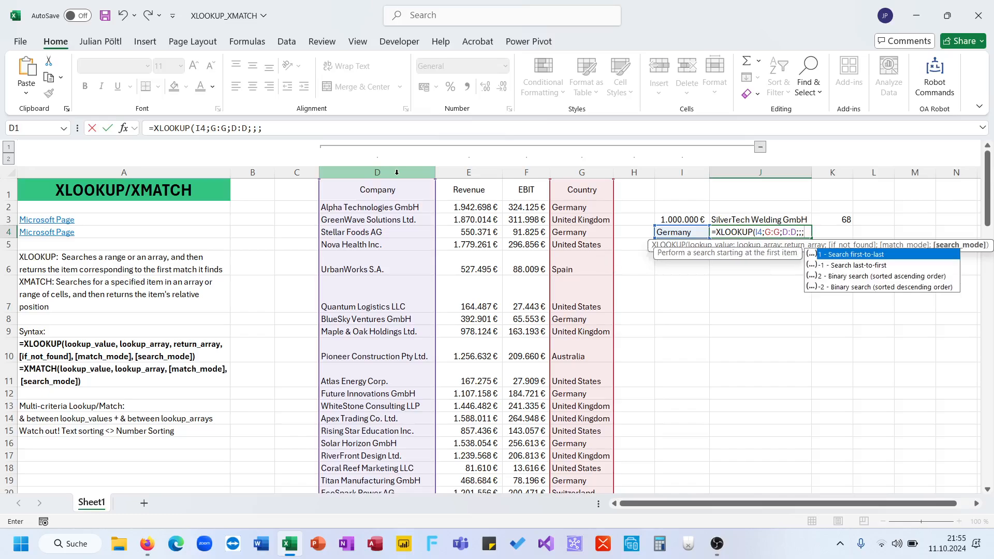
key(Down)
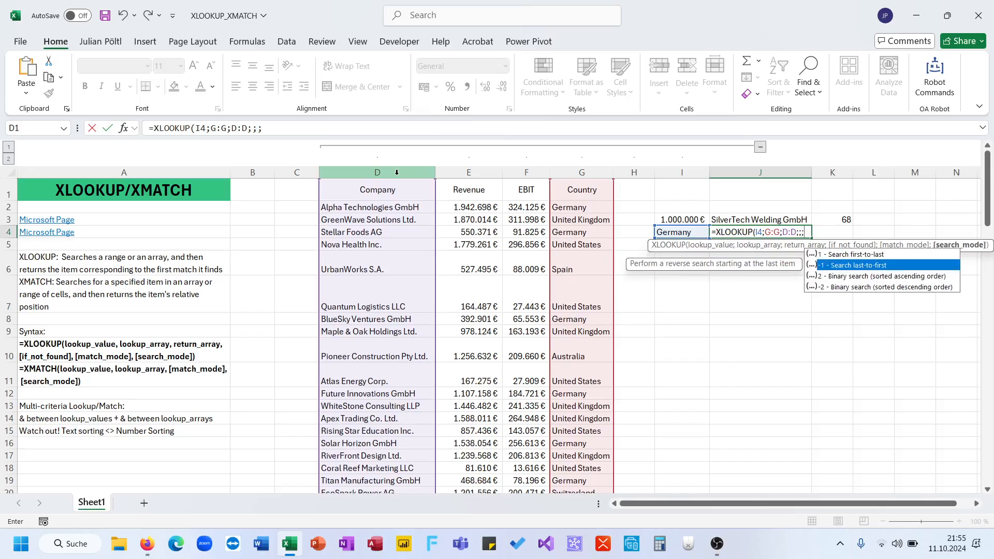
key(Tab)
text())
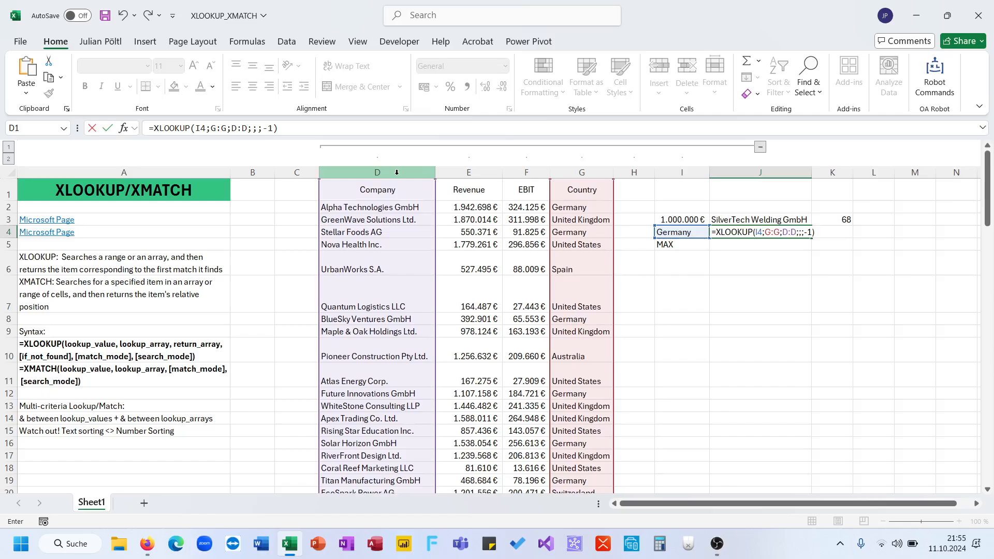
key(ctrl+Return)
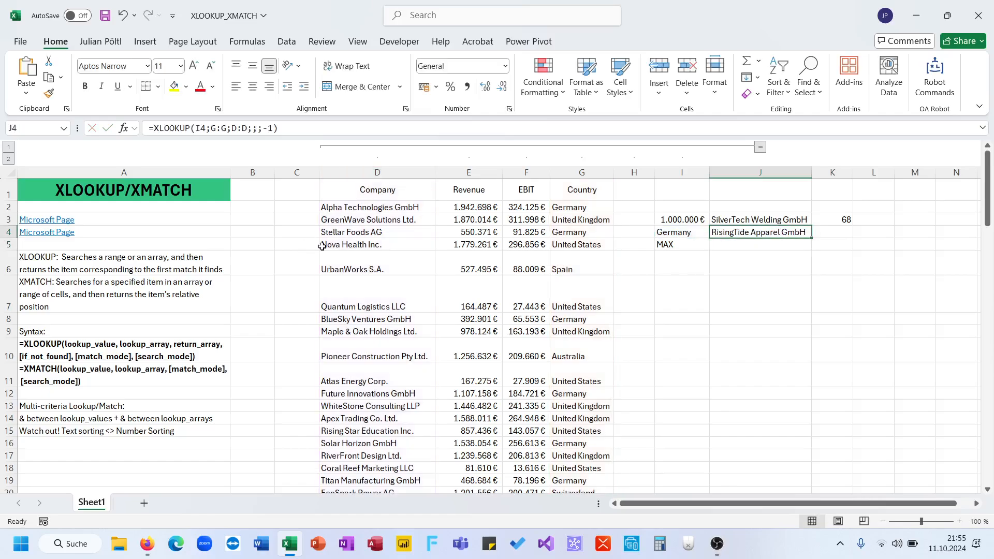
Check the last record of the Company column and return to its header.
click(322, 246)
key(ctrl+Down)
key(ctrl+Up)
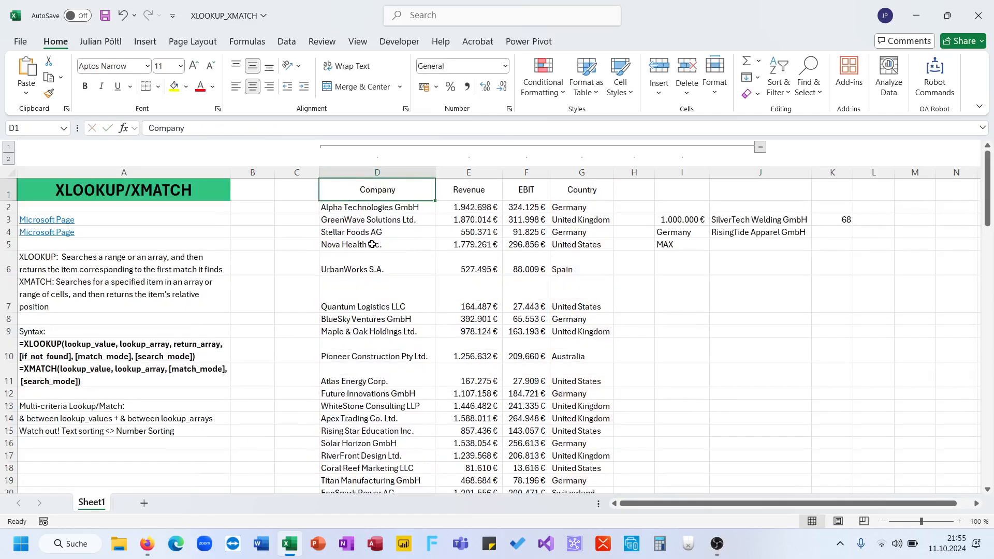
Copy the XLOOKUP formula text from J4 into K4 and change its function to XMATCH.
click(733, 231)
click(505, 128)
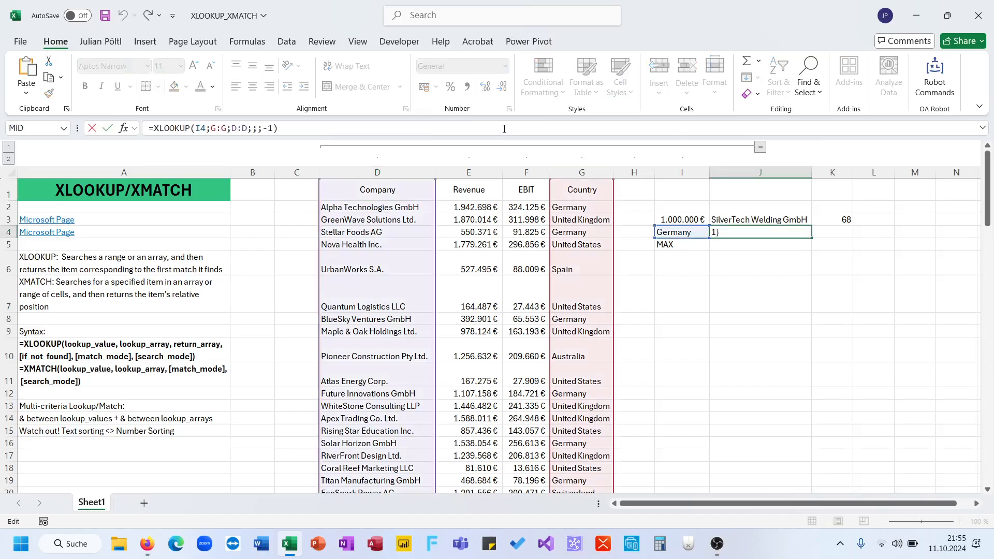
key(ctrl+a)
key(ctrl+c)
key(Tab)
click(505, 128)
key(ctrl+v)
double_click(166, 128)
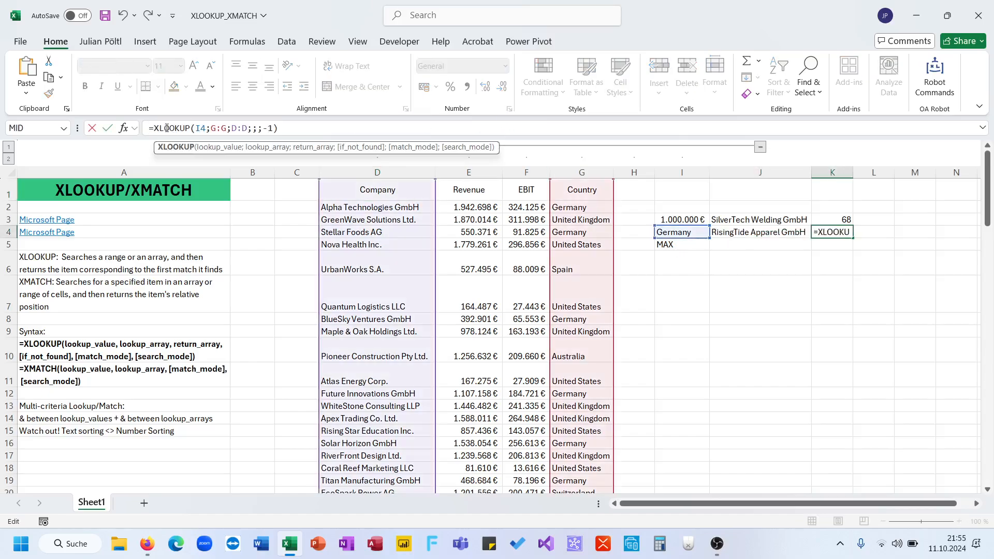
text(XMATCH)
Remove the return array D:D and the extra separators from the K4 formula, entering it as =XMATCH(I4;G:G;-1).
double_click(239, 128)
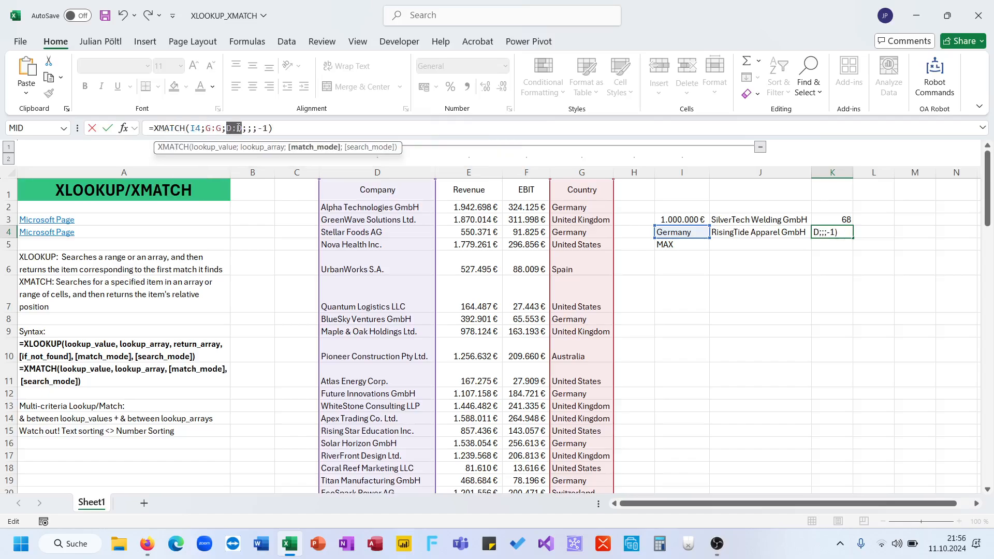
key(BackSpace)
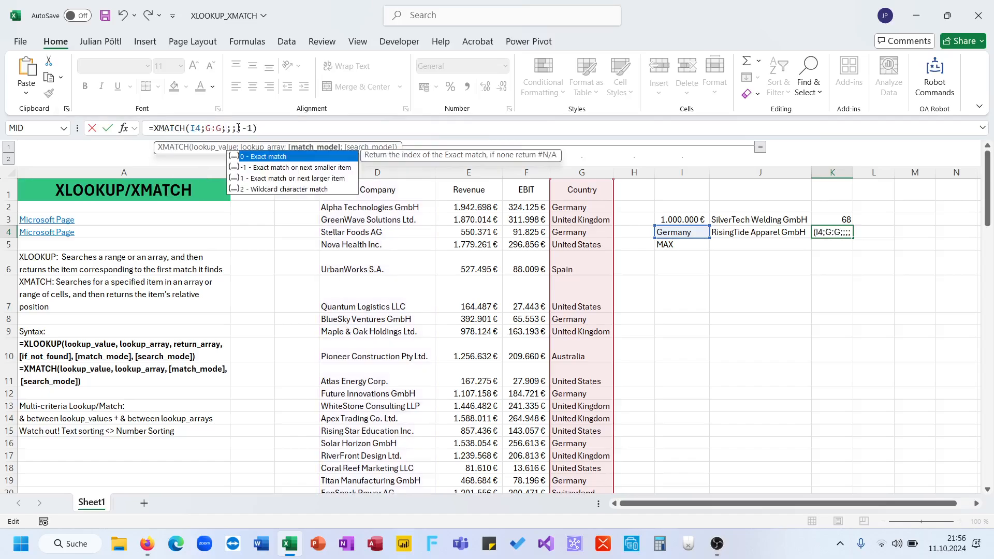
key(Escape)
key(Delete)
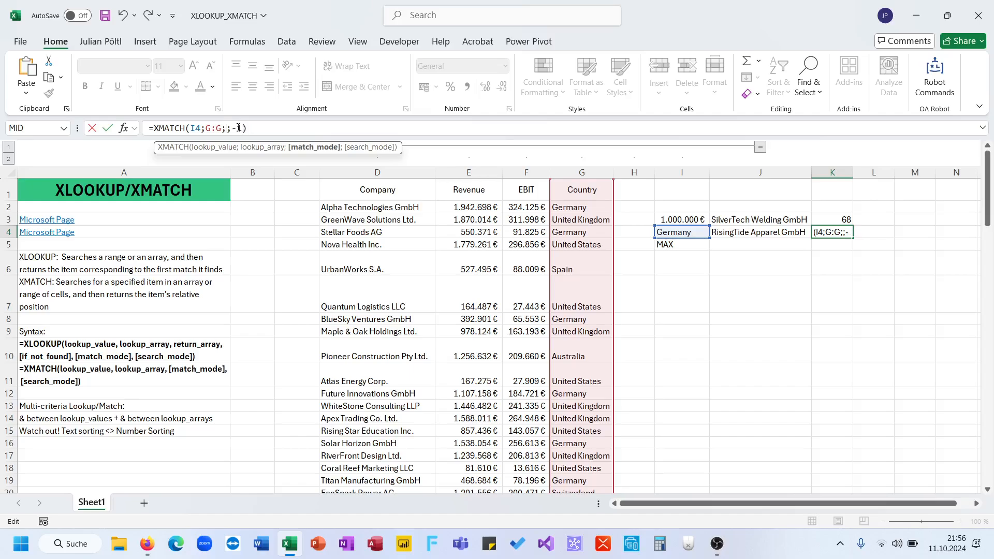
key(Delete)
key(Return)
Insert a separator before -1 in K4 so it acts as the search mode, giving =XMATCH(I4;G:G;;-1).
key(Up)
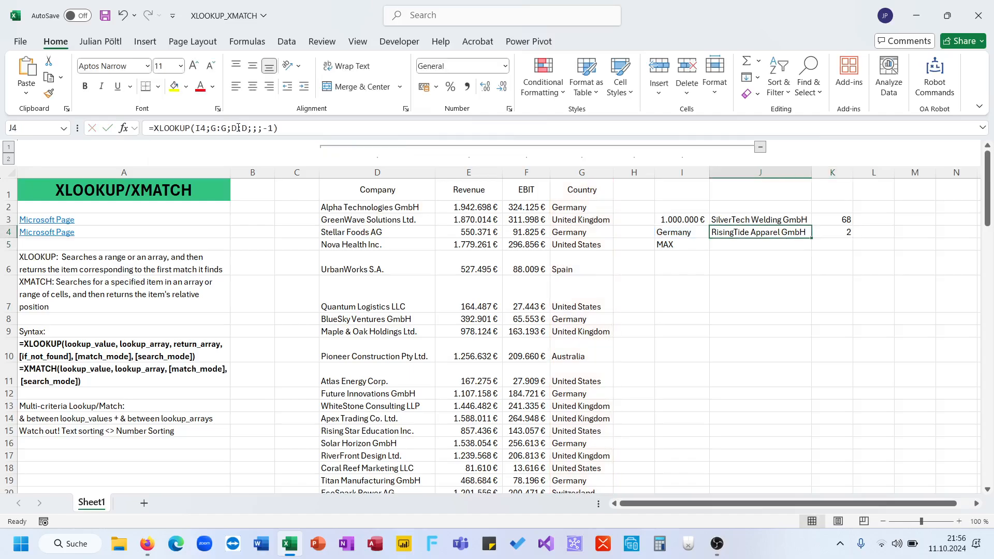
key(Right)
click(229, 128)
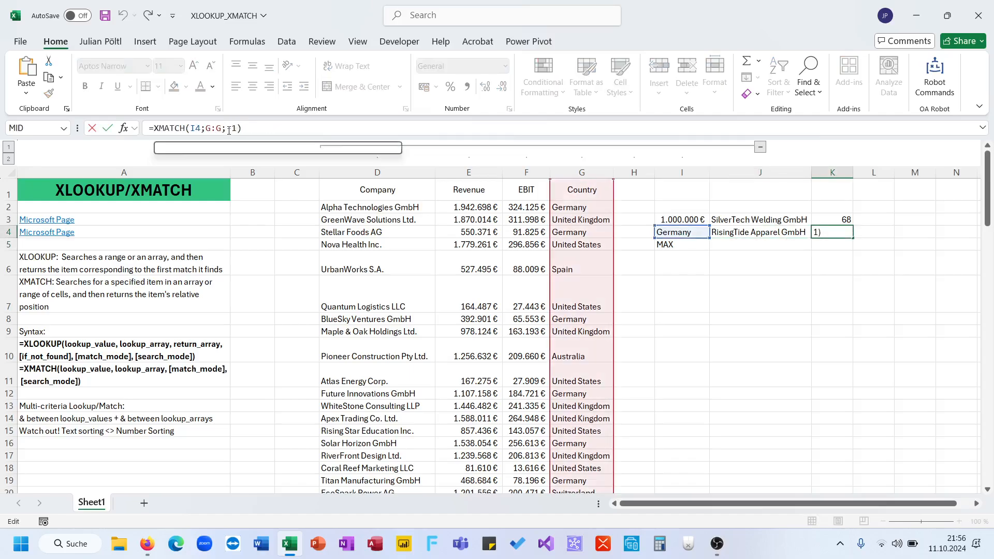
text(;-)
key(Return)
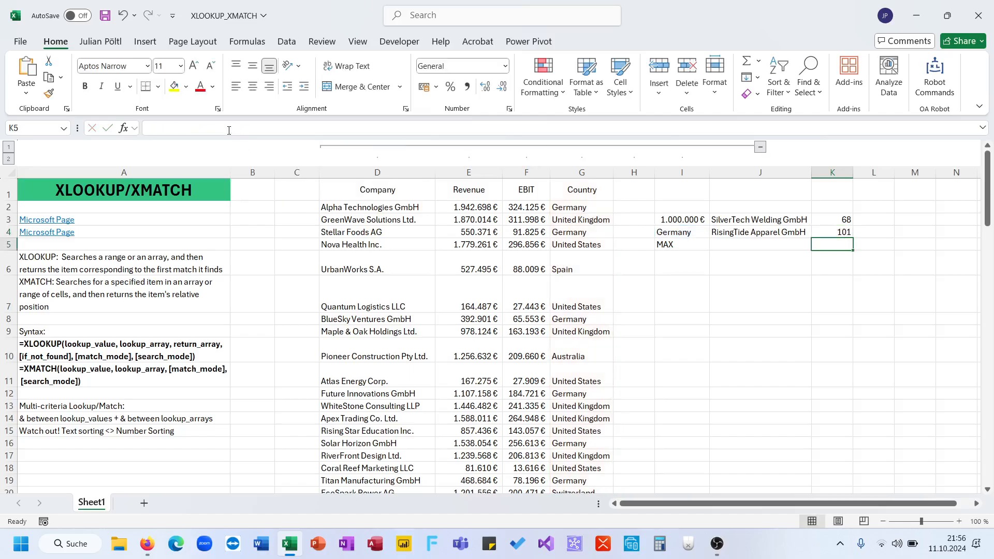
key(Up)
click(342, 269)
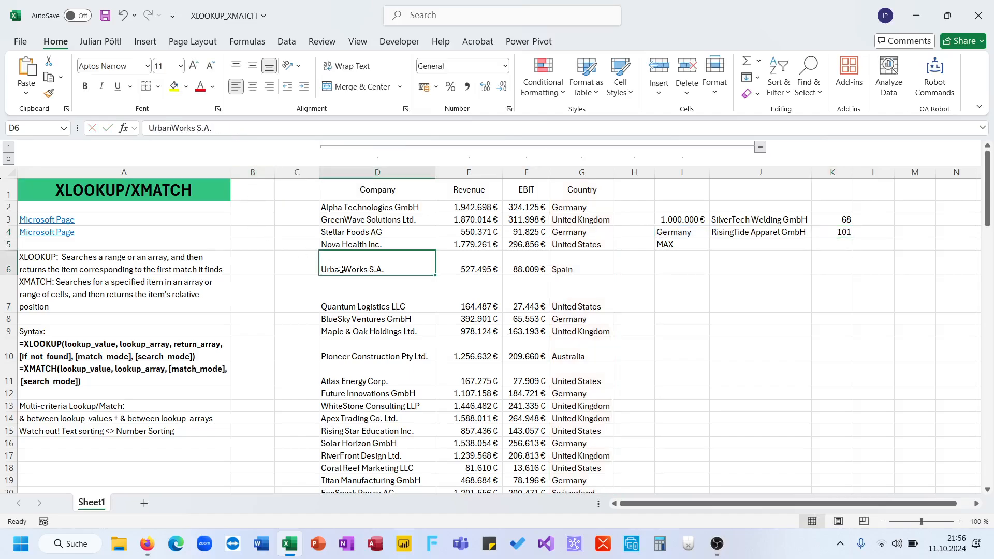
Start an XLOOKUP formula in J5 beside MAX, with 1000000 as the lookup value.
click(737, 246)
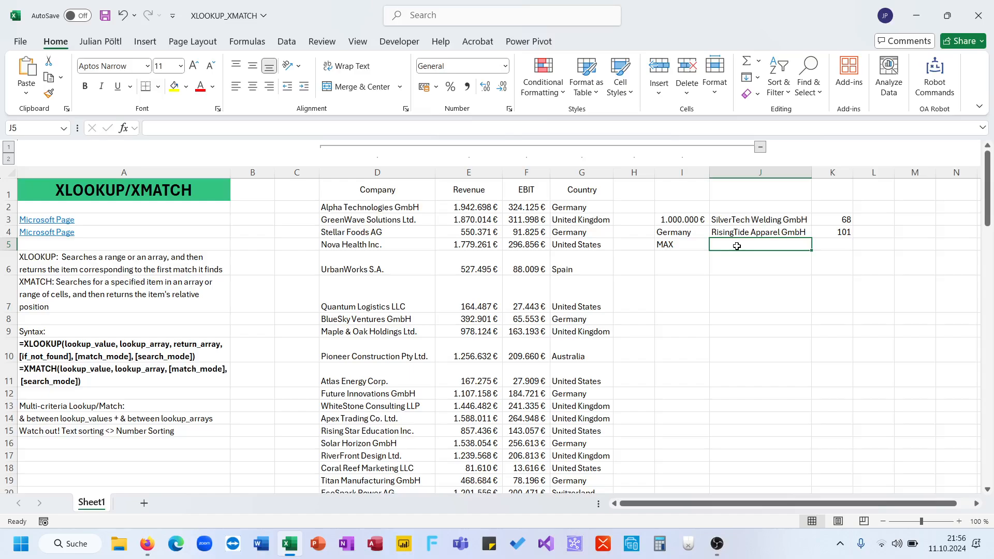
text(=XLOOKUP()
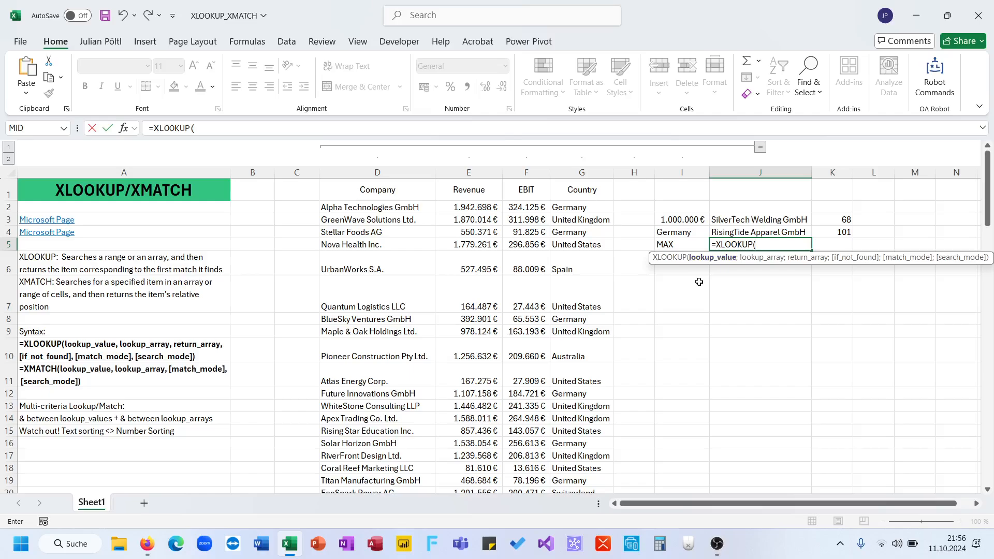
text(100000000000)
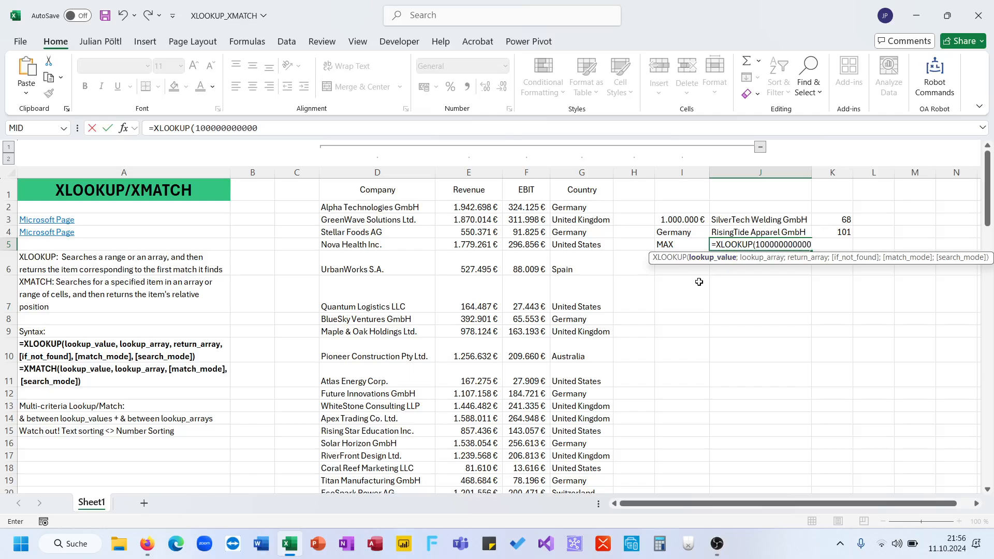
key(BackSpace)
key(BackSpace)
key(BackSpace)
key(BackSpace)
key(BackSpace)
key(BackSpace)
key(BackSpace)
key(BackSpace)
key(BackSpace)
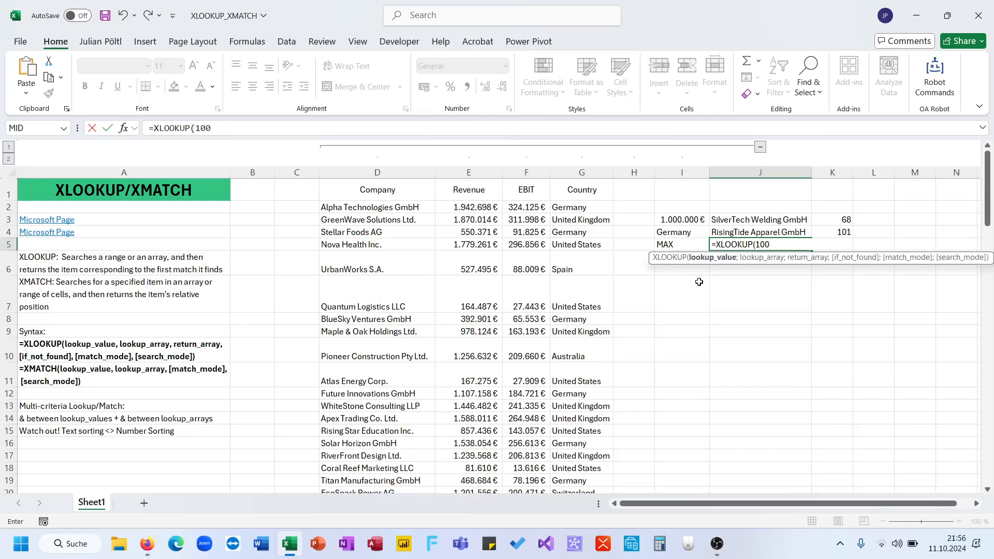
key(BackSpace)
key(BackSpace)
text(000000;)
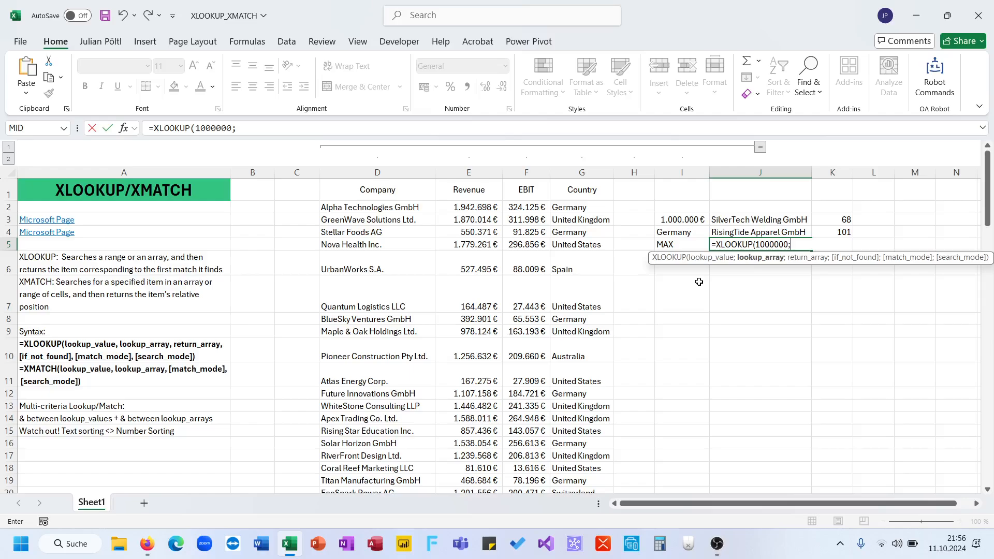
Complete the J5 formula with EBIT as lookup array, Company as return array and next-smaller matching, giving =XLOOKUP(1000000;F:F;D:D;;-1).
click(524, 173)
text(;)
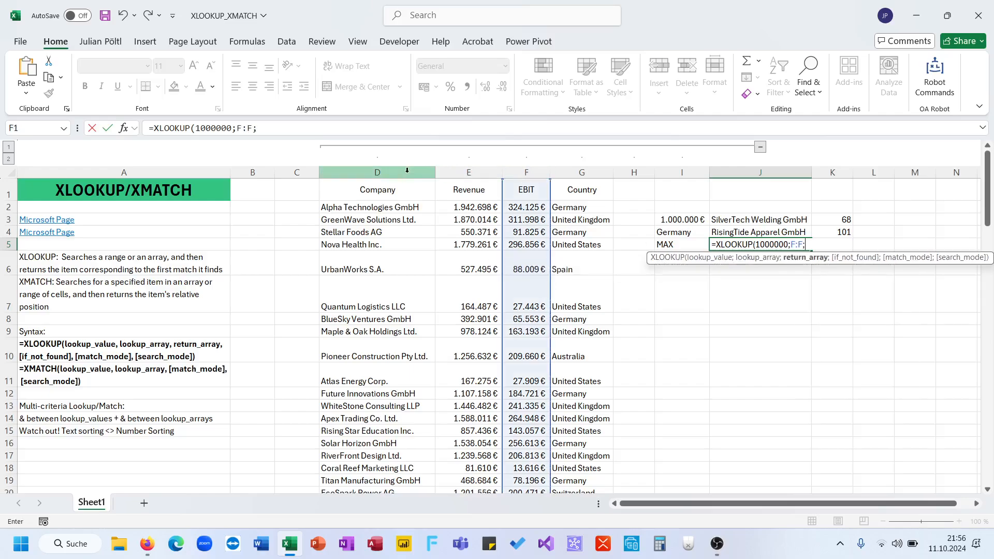
click(381, 174)
text(;;)
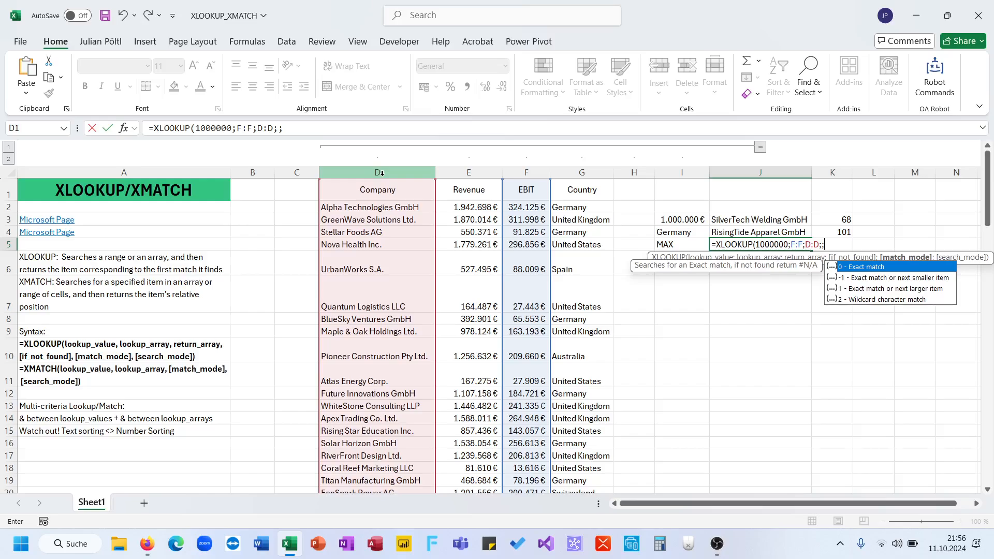
key(Down)
key(Down)
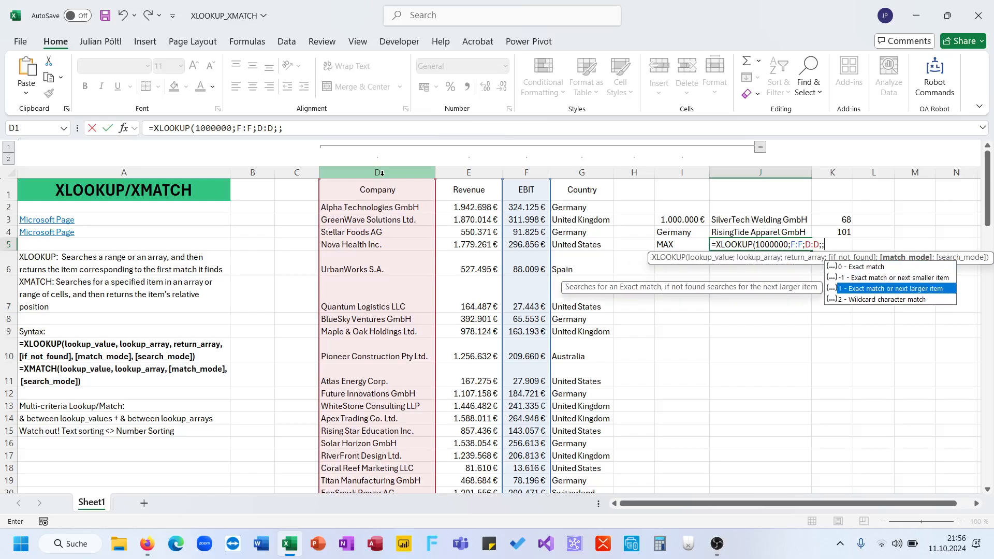
key(Tab)
text())
key(Return)
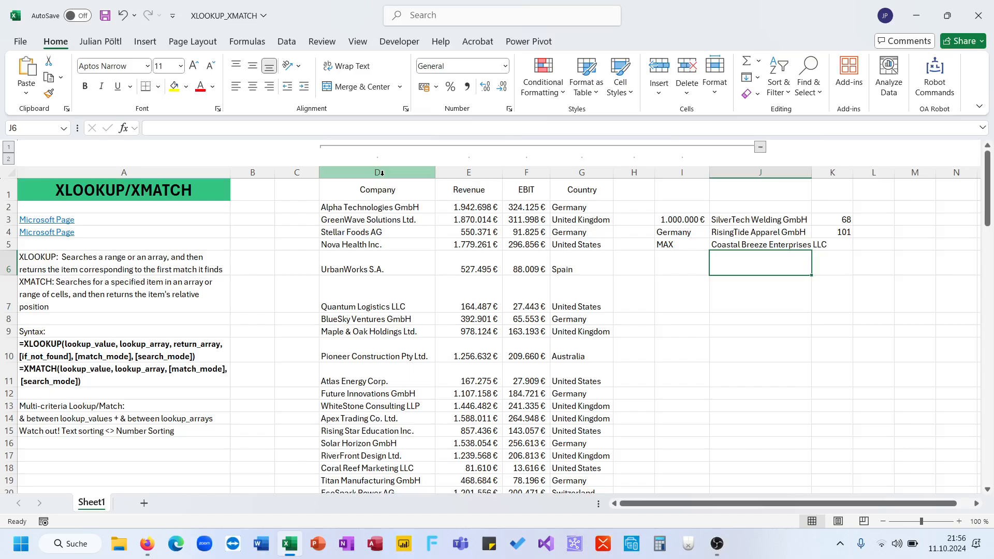
Copy the XLOOKUP formula text from J5 into K5 and change its function to XMATCH.
key(Up)
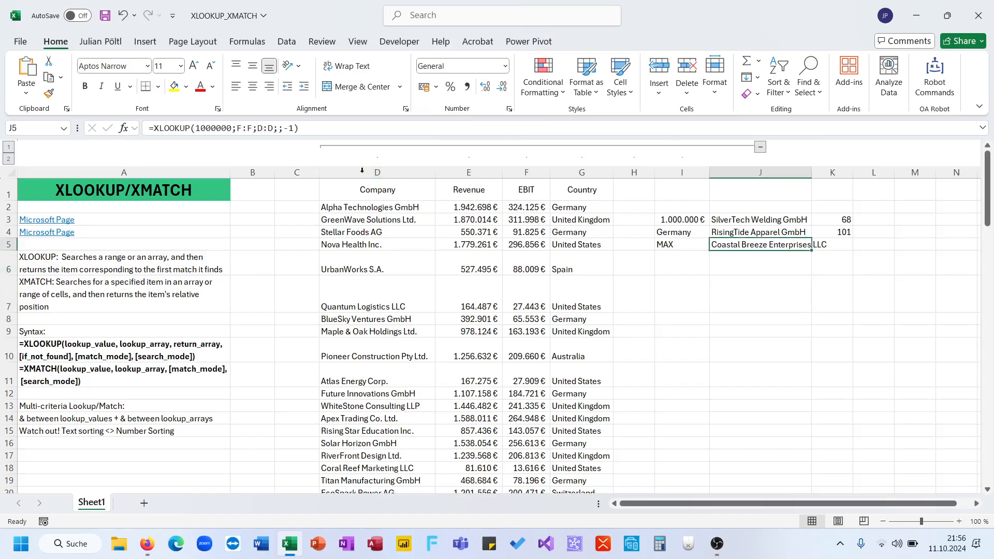
triple_click(314, 129)
key(ctrl+c)
key(Escape)
key(Right)
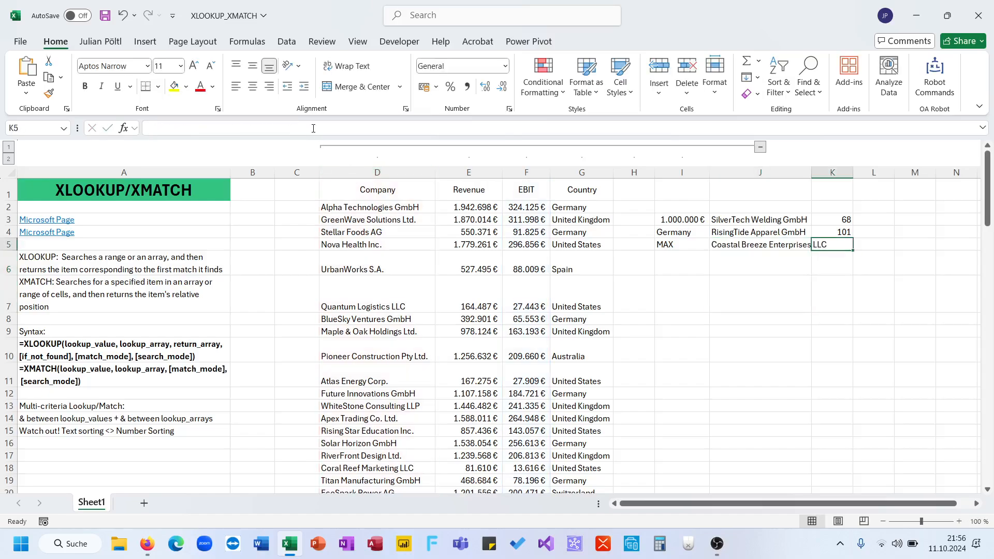
click(213, 128)
key(ctrl+v)
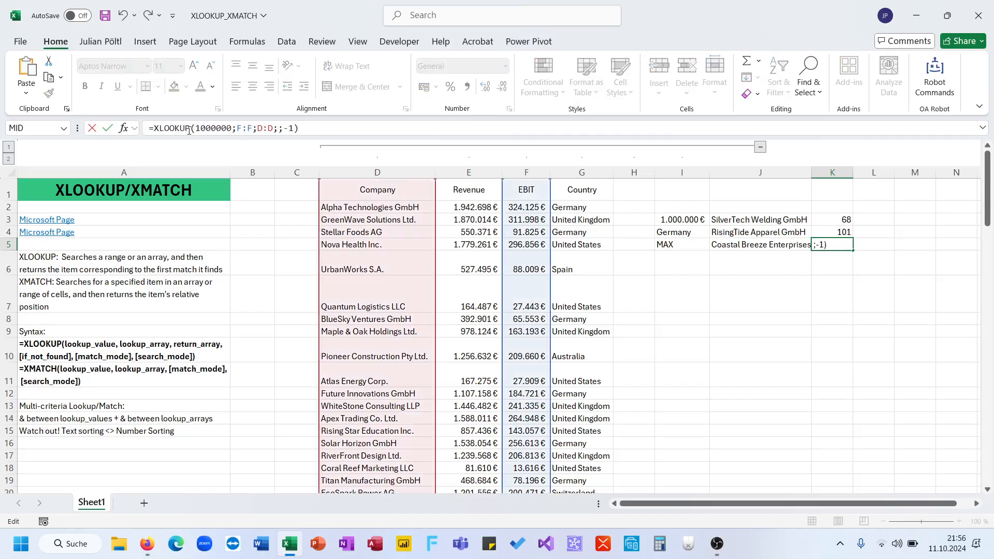
double_click(184, 129)
text(XMATCH)
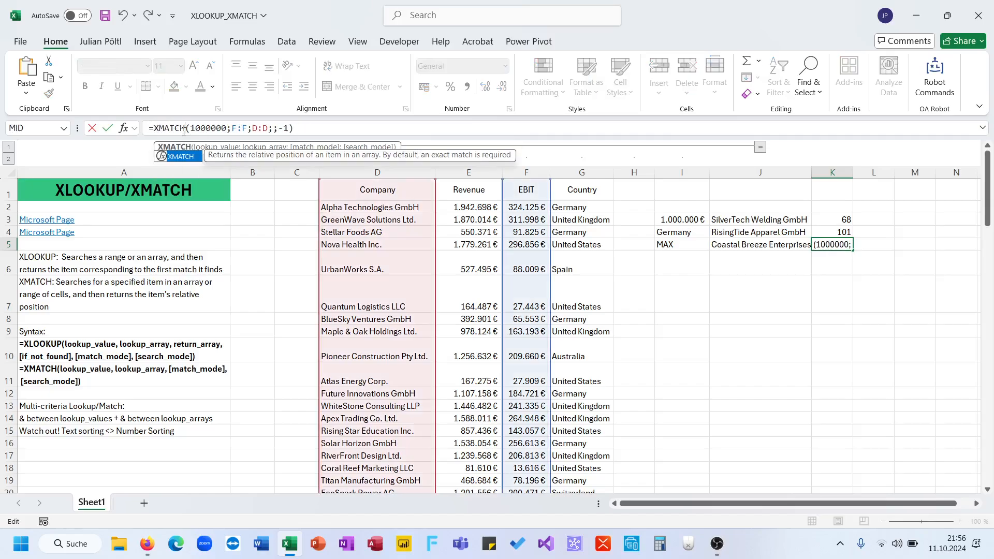
Remove the return array D:D and the extra separators from the K5 formula, entering it as =XMATCH(1000000;F:F;-1).
double_click(266, 128)
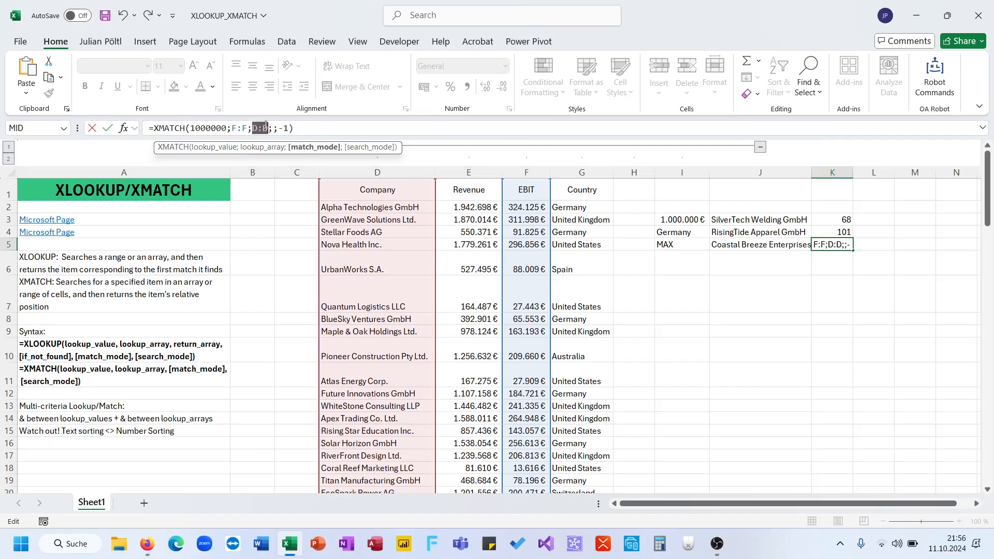
key(BackSpace)
key(Delete)
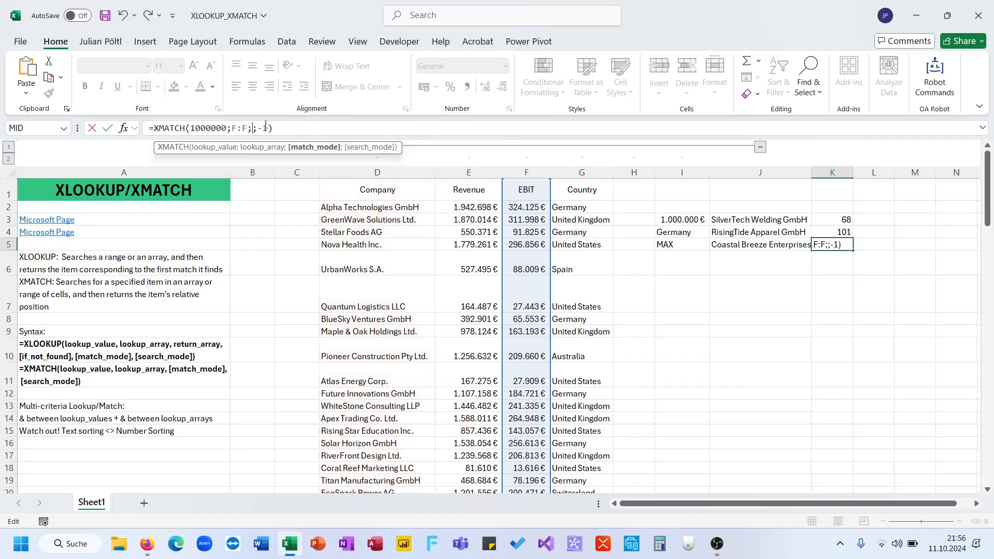
key(Delete)
key(Return)
key(Down)
key(Up)
key(Up)
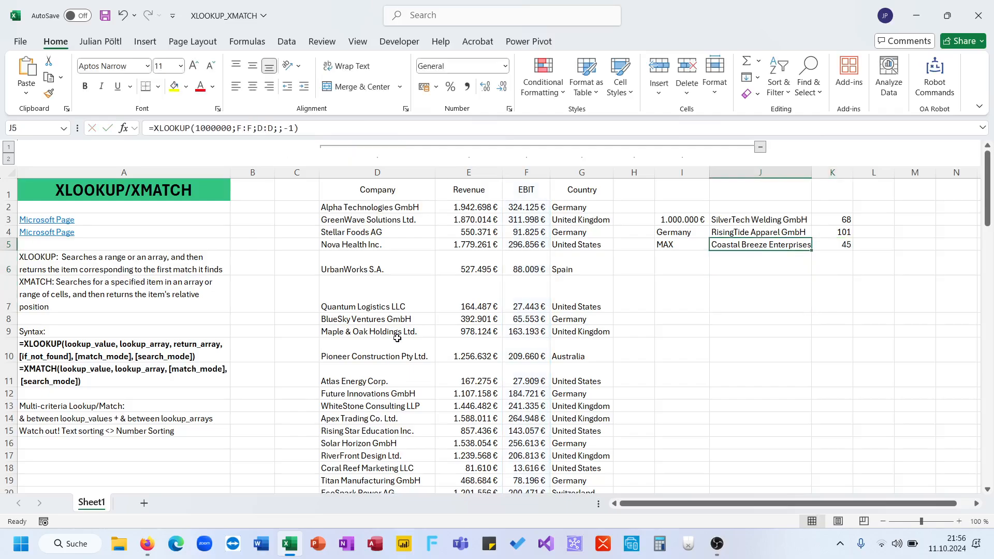
Check the row 5 lookup results against the company record in row 45 and the maximum of the EBIT column.
scroll(397, 338, down, 11)
scroll(397, 338, up, 1)
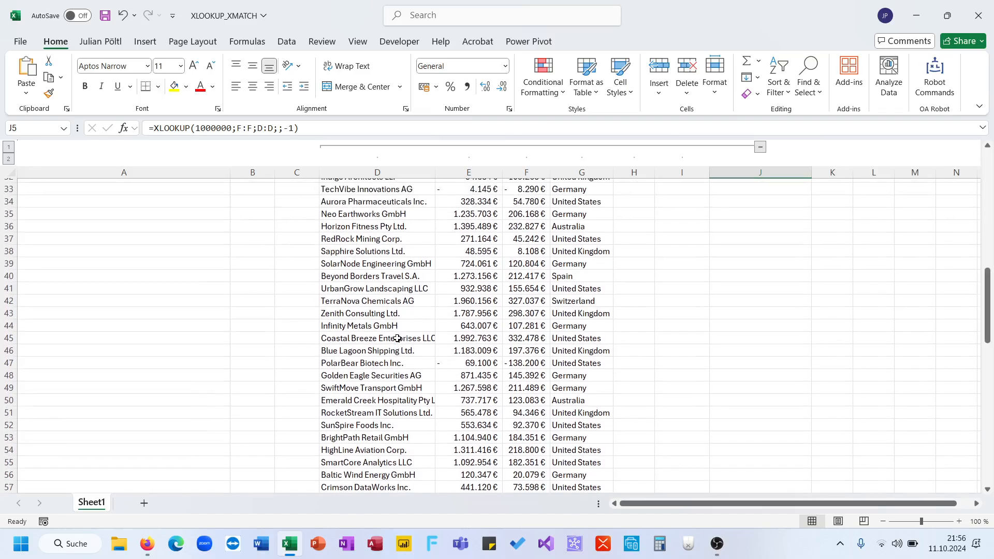
drag(543, 339, 410, 335)
scroll(411, 334, up, 9)
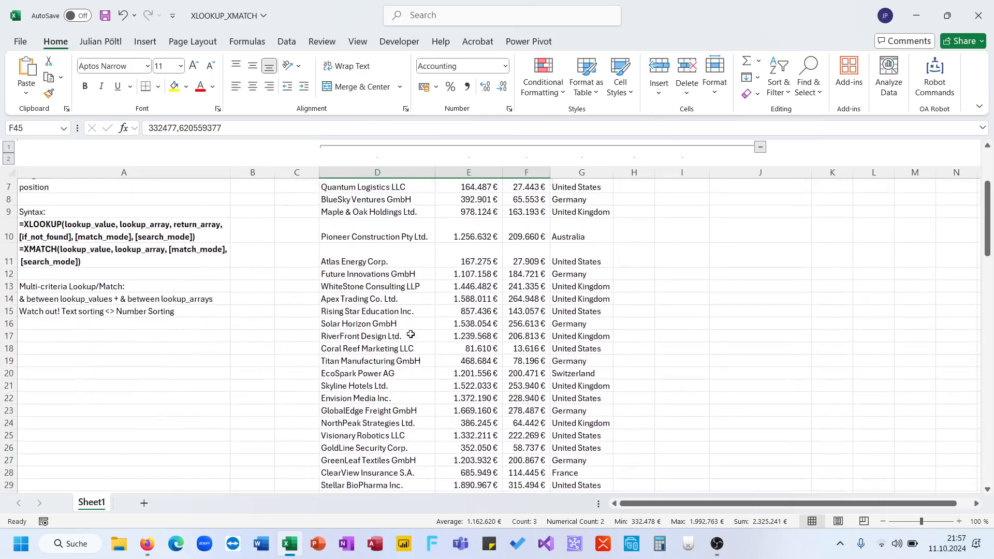
scroll(411, 335, up, 3)
scroll(410, 334, down, 5)
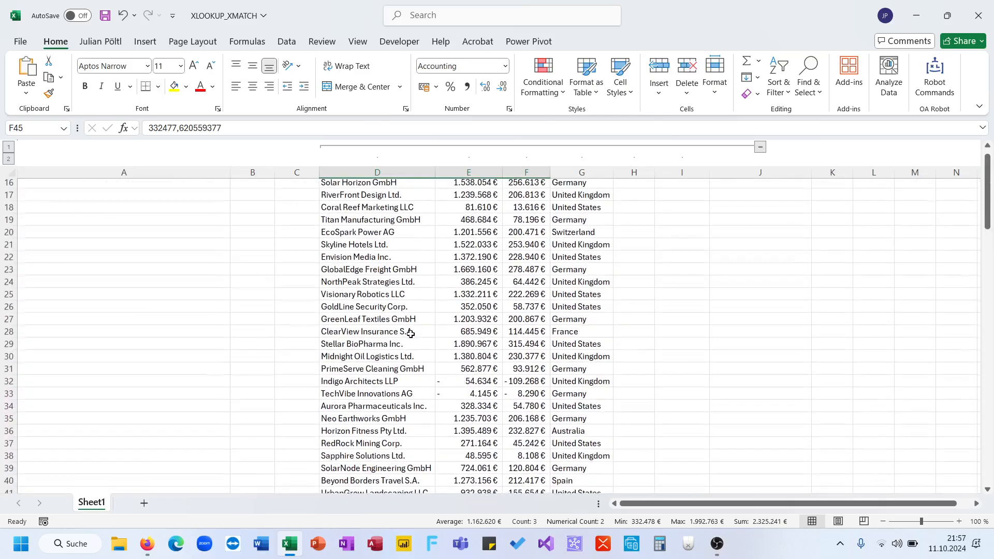
scroll(411, 334, down, 4)
drag(528, 224, 503, 521)
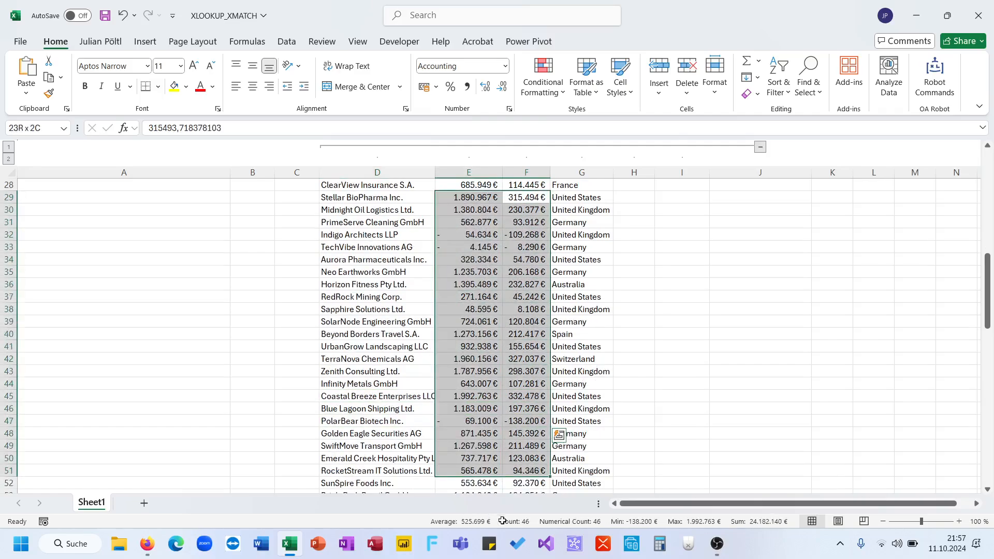
click(527, 172)
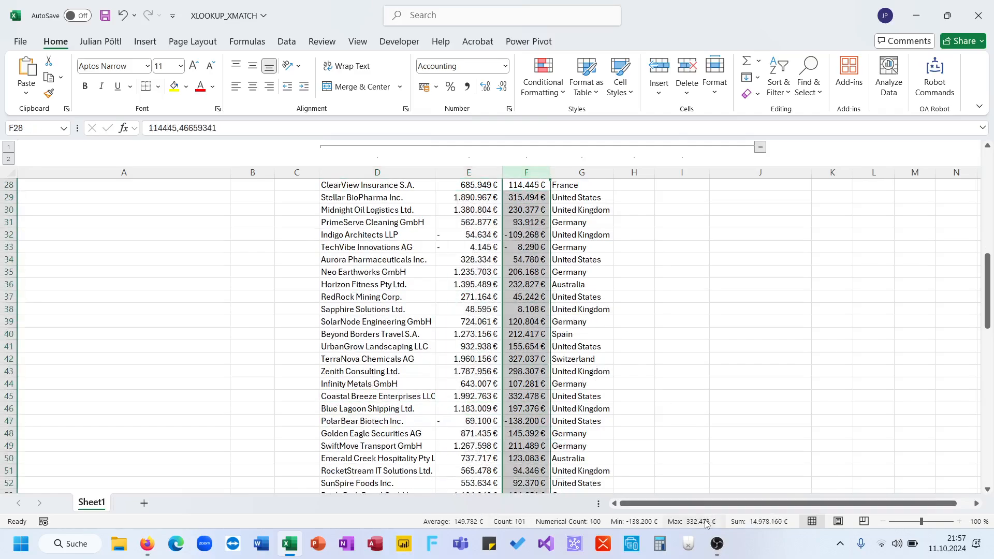
click(707, 420)
scroll(710, 417, up, 9)
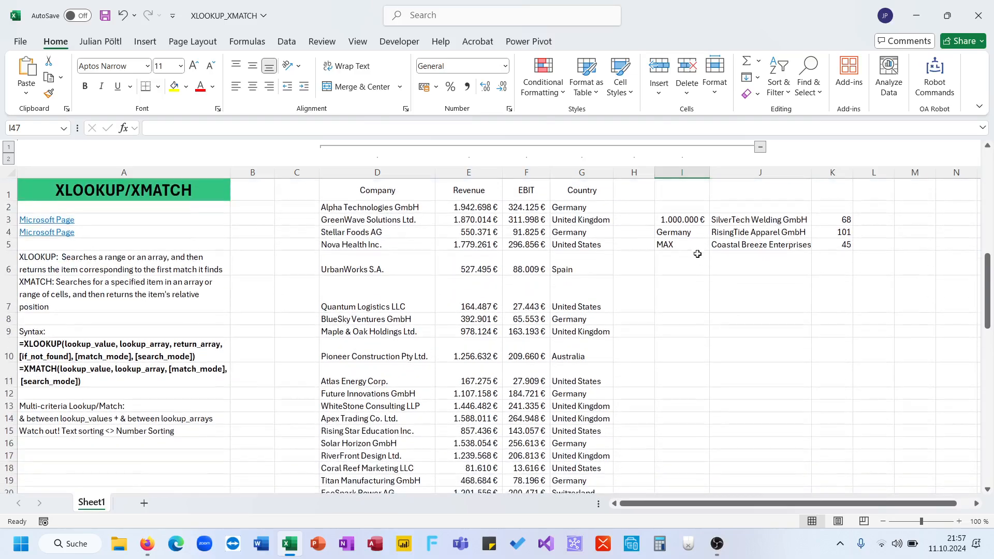
click(694, 244)
click(841, 242)
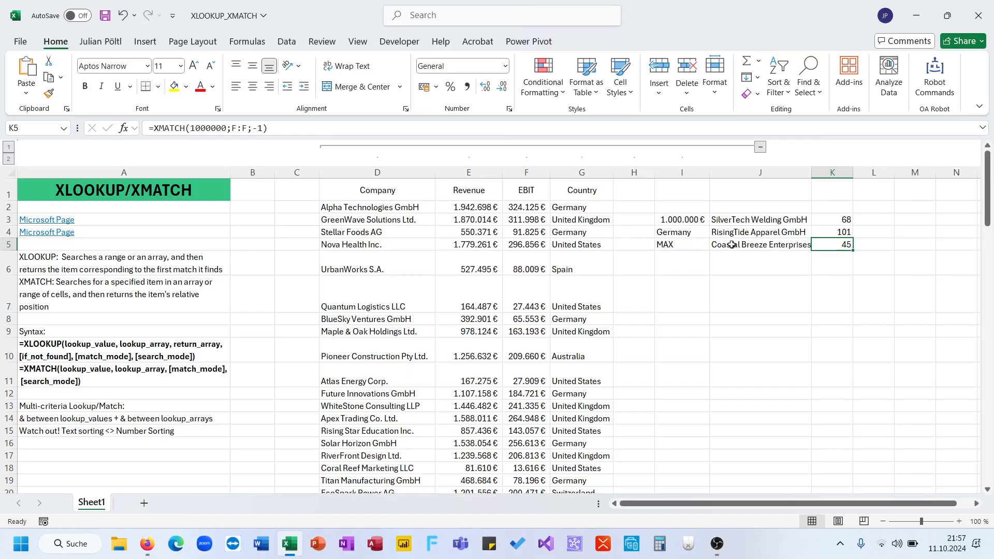
Change the EBIT of GreenWave Solutions Ltd. in F3 to 1311997,866847549 and widen column F to fit its contents.
click(526, 218)
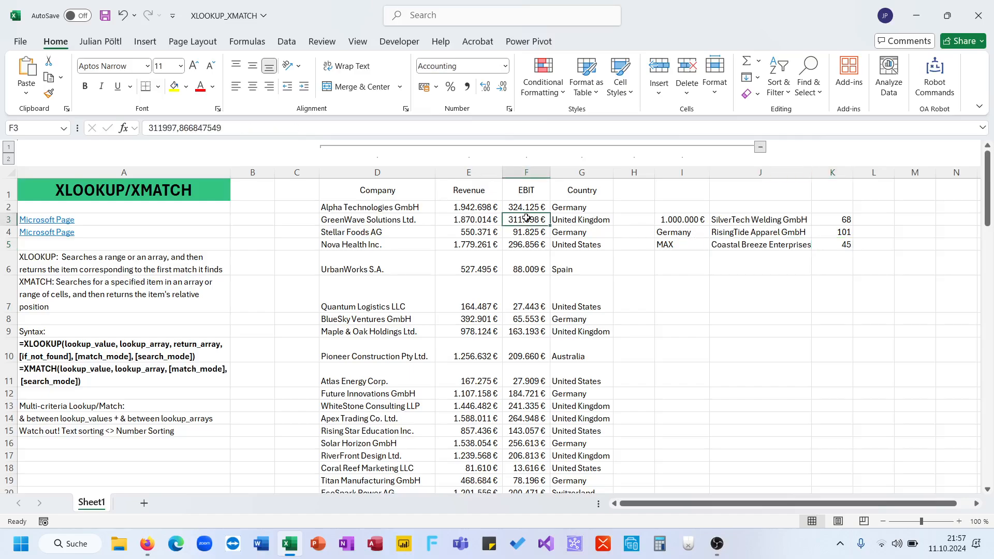
click(148, 127)
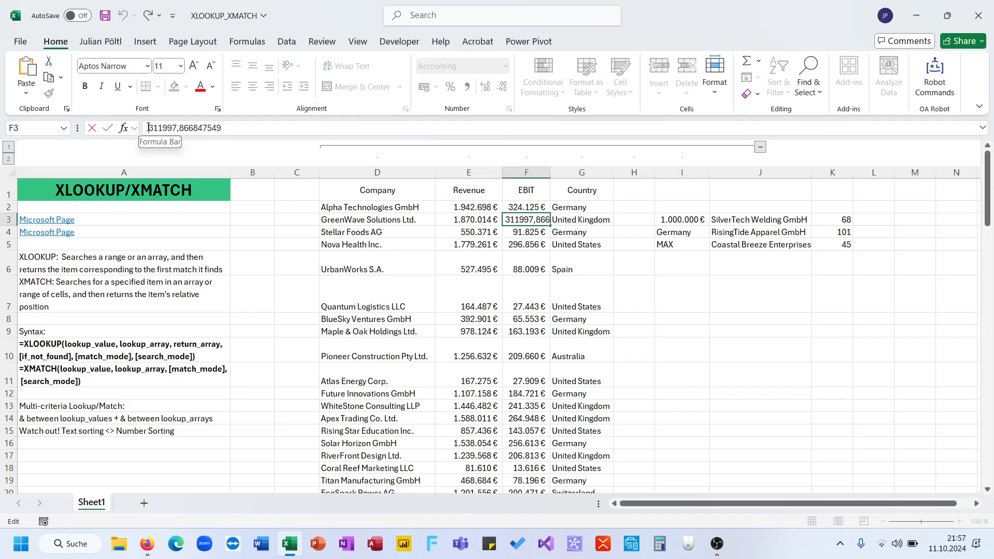
text(1)
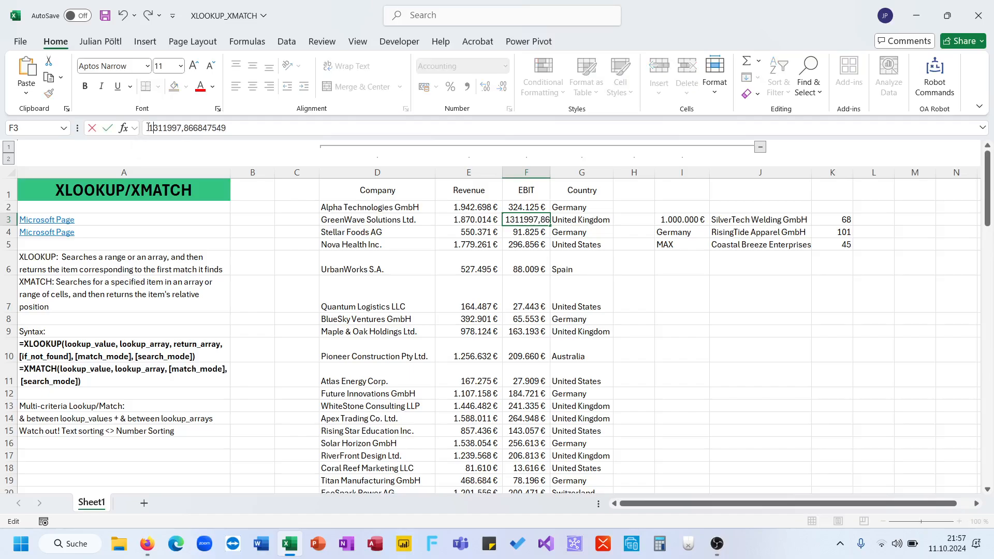
key(Return)
key(Up)
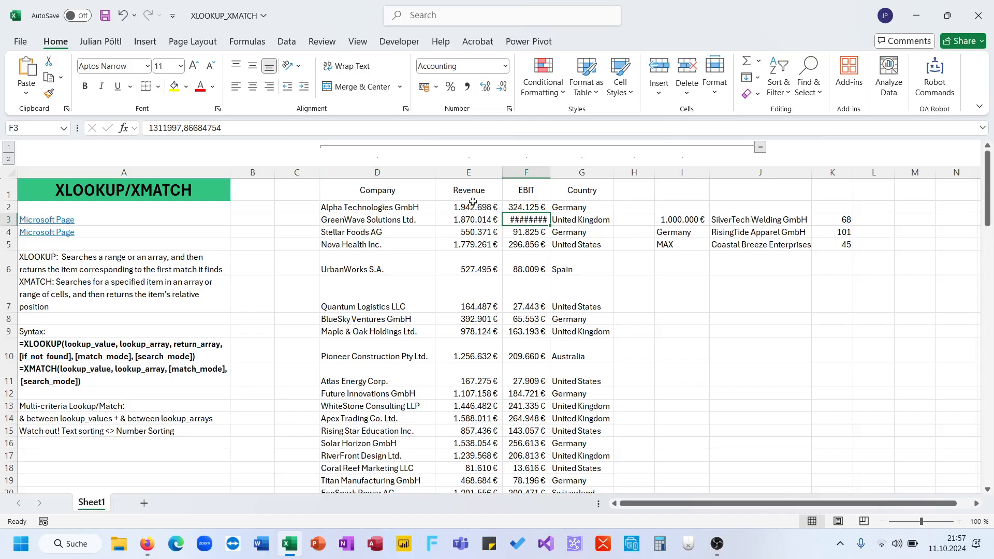
double_click(550, 172)
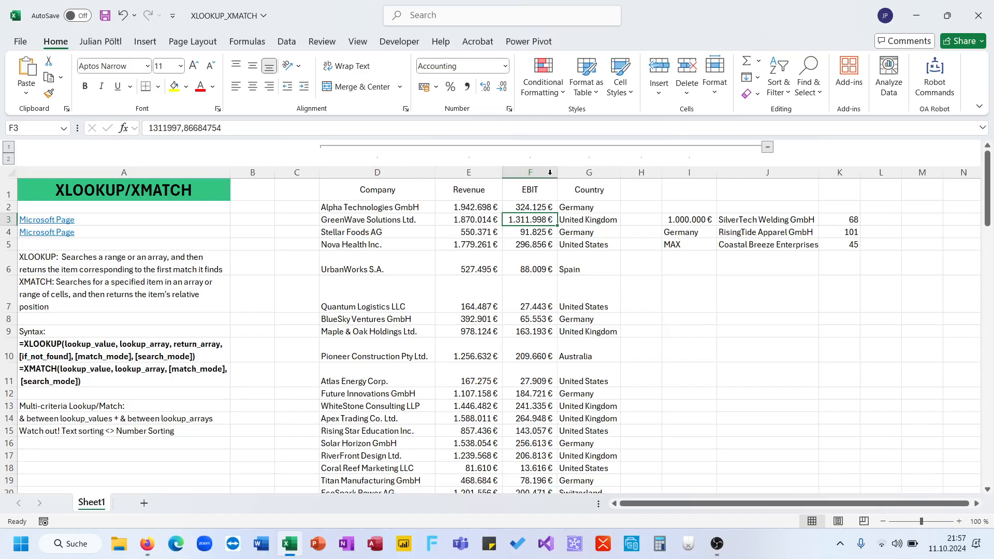
Replace the fixed lookup value in J5 with MAX(F:F), giving =XLOOKUP(MAX(F:F);F:F;D:D;;-1).
click(730, 245)
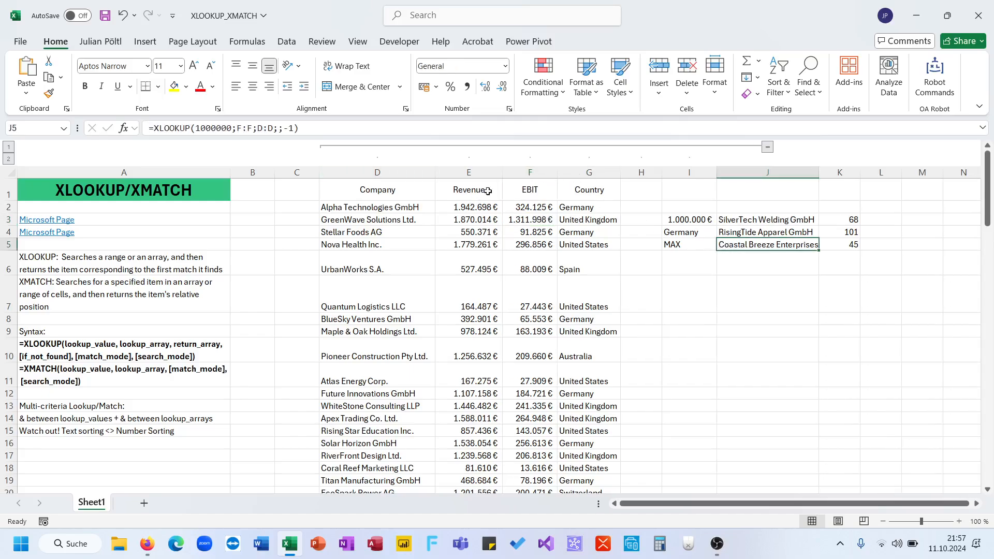
double_click(207, 128)
text(max()
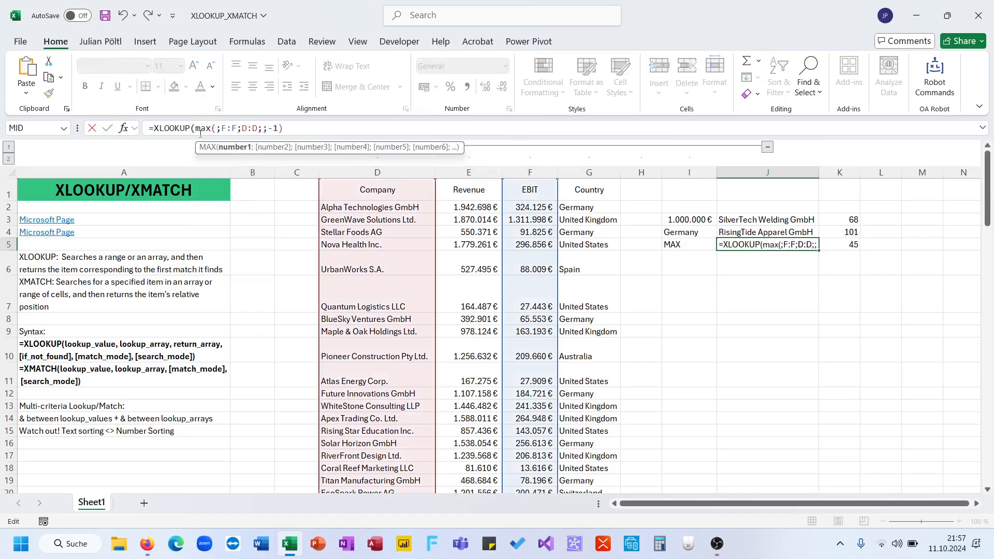
click(524, 174)
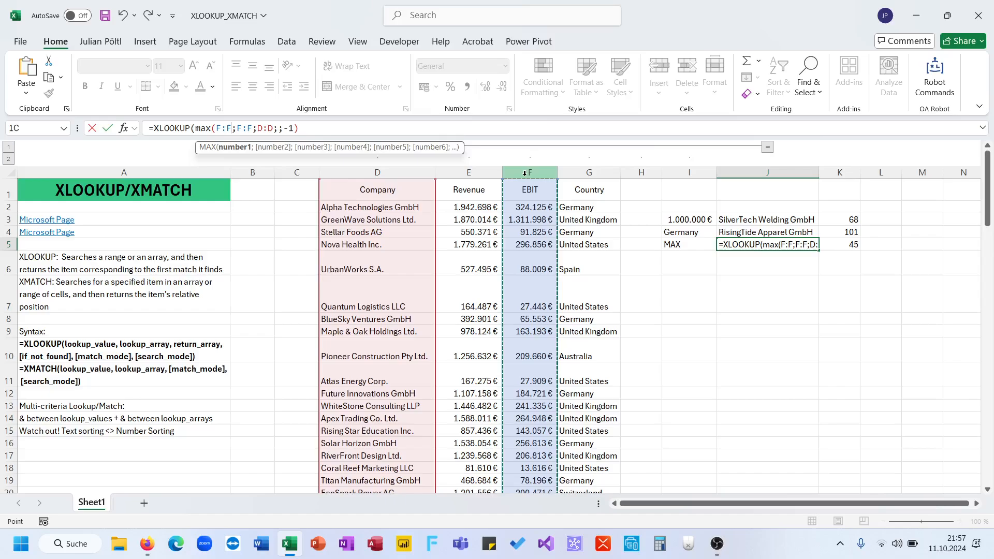
text())
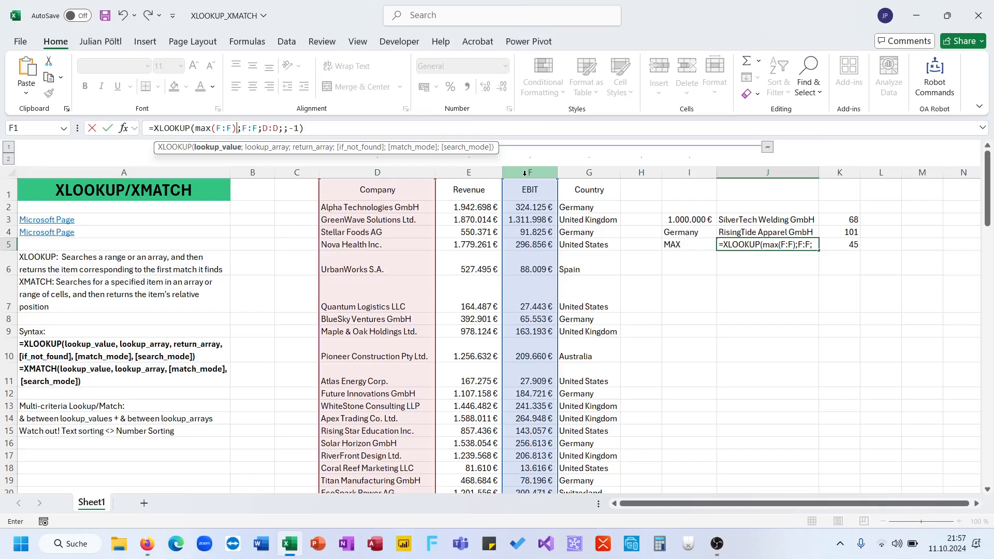
key(Return)
key(Up)
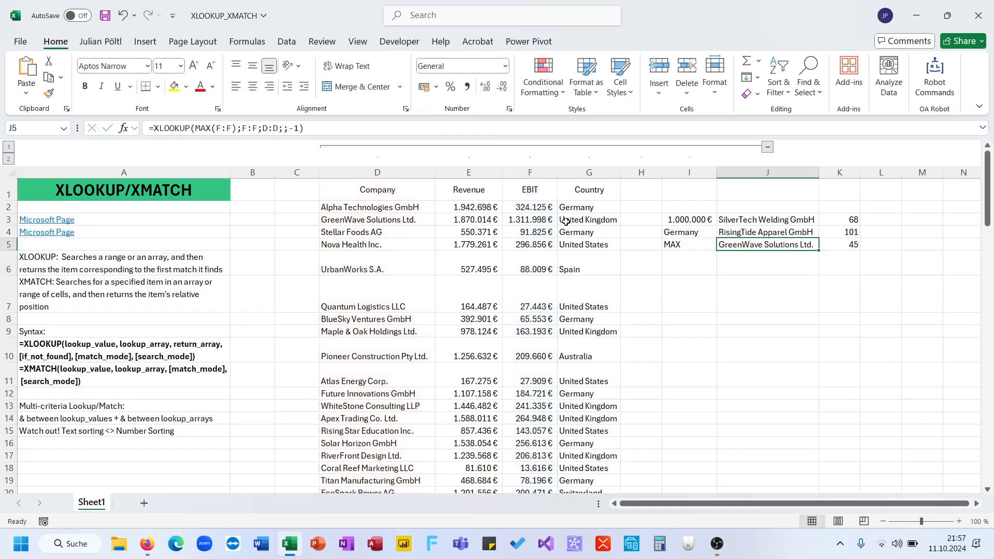
Compare the company record in D3:G3 with the J5 result and review the multi-criteria and XLOOKUP syntax notes in column A.
drag(400, 217, 578, 218)
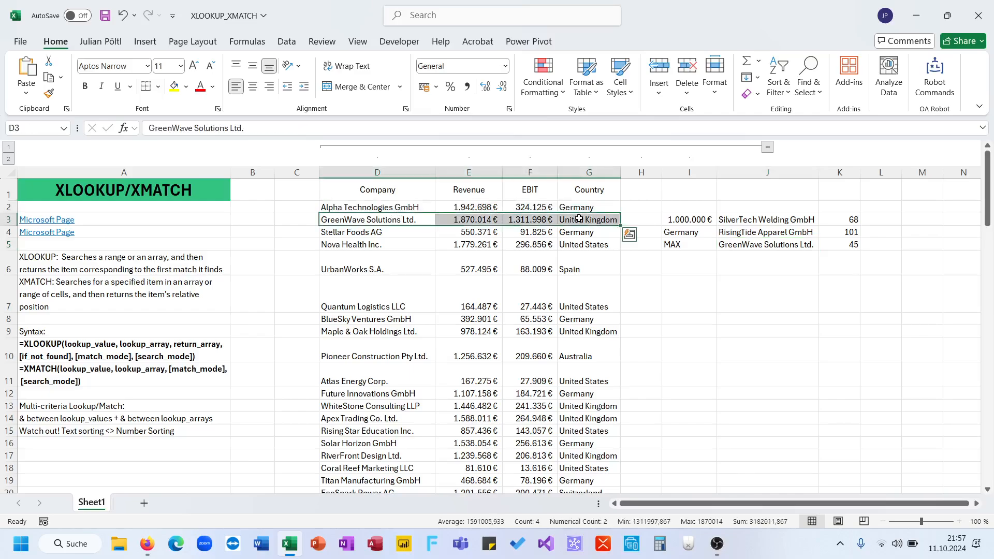
scroll(756, 320, right, 3)
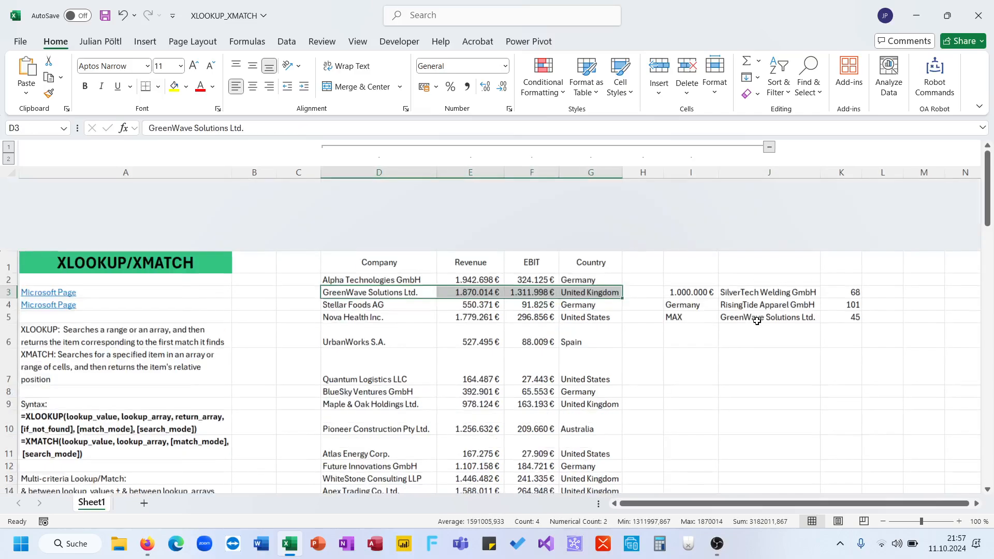
scroll(757, 321, left, 3)
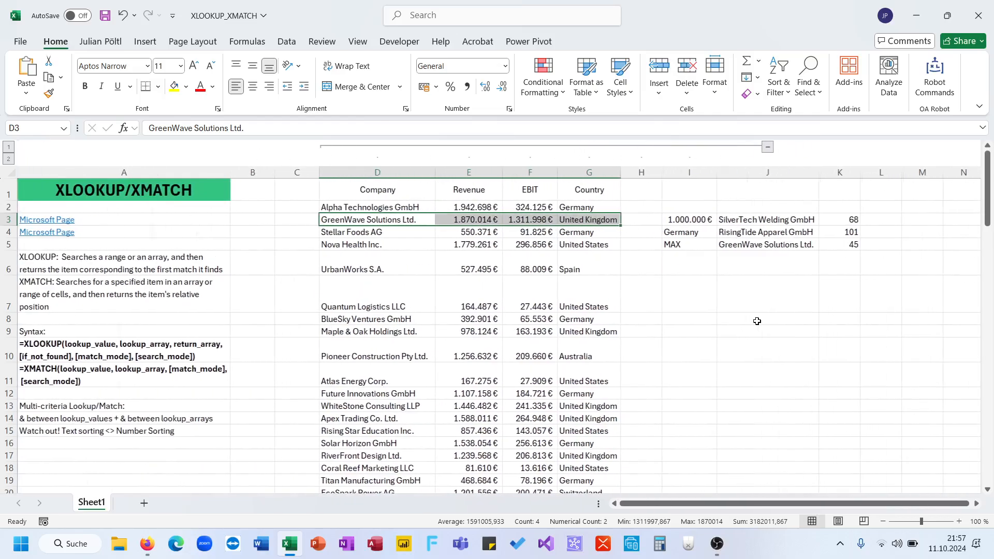
click(583, 319)
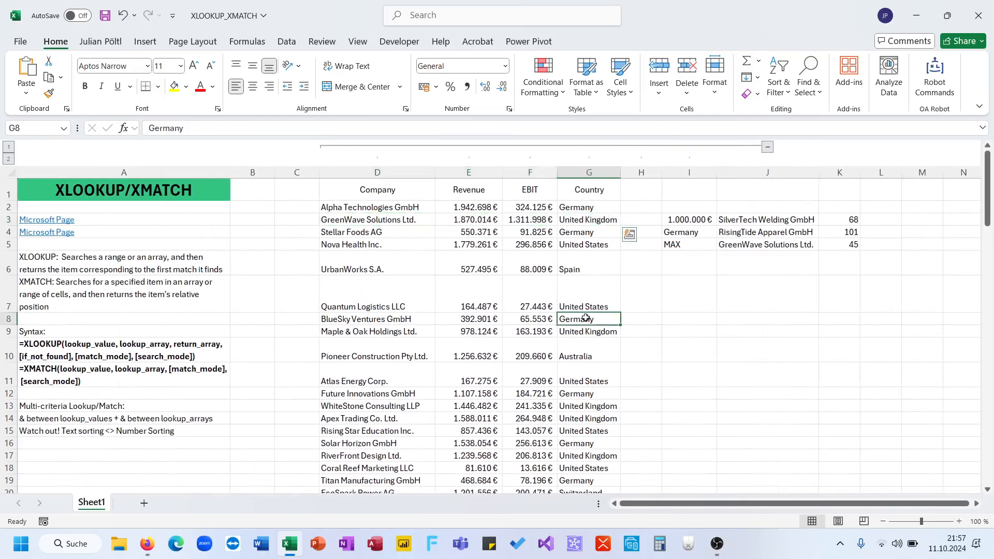
click(176, 418)
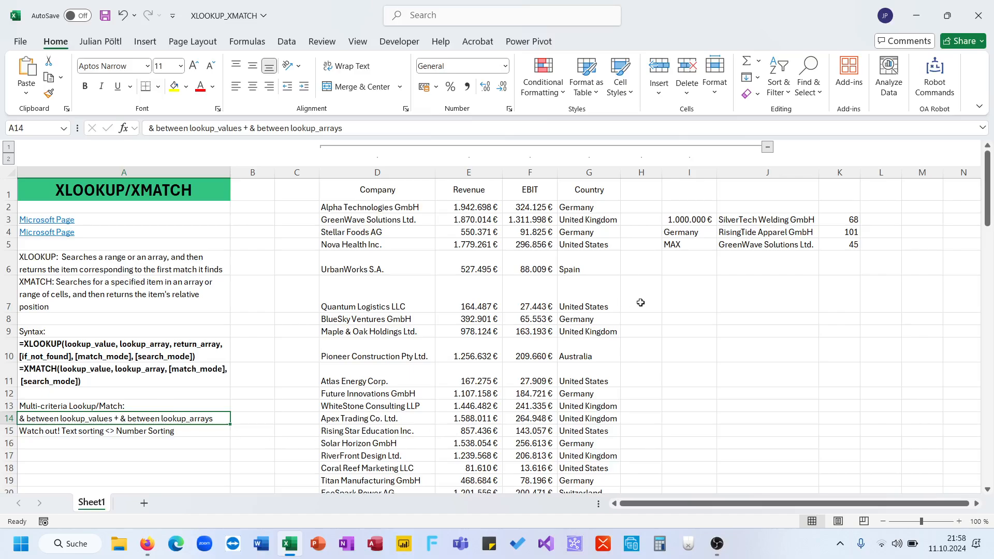
click(690, 268)
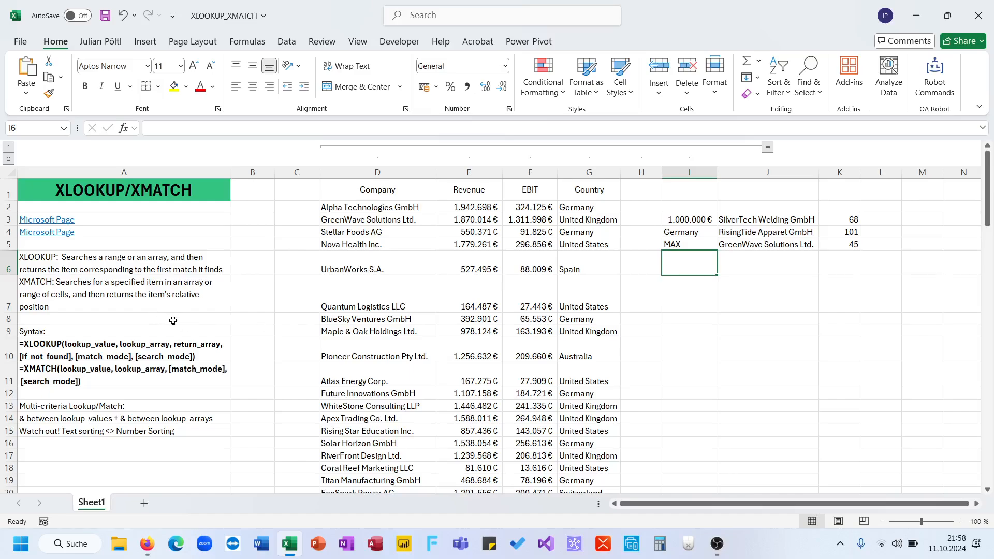
click(171, 348)
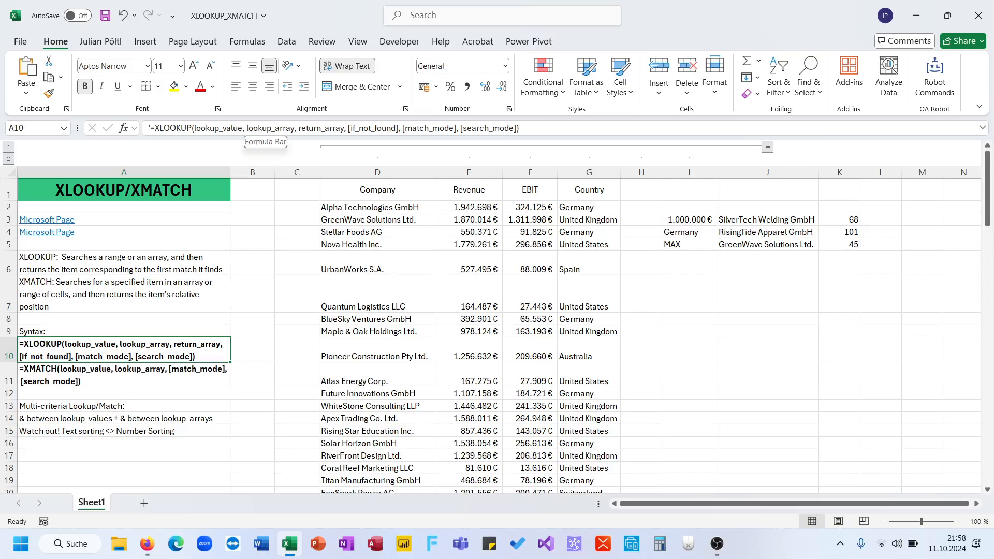
Try a return array of different size from the lookup array in J3 by changing it to =XLOOKUP(I3;E:E;D2:D200;;1).
drag(247, 134, 345, 131)
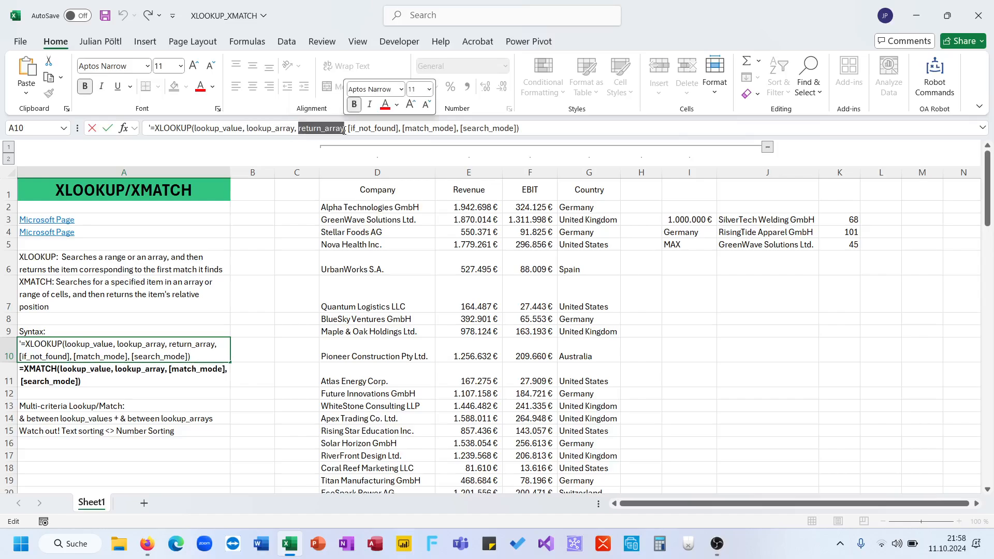
click(710, 221)
click(736, 217)
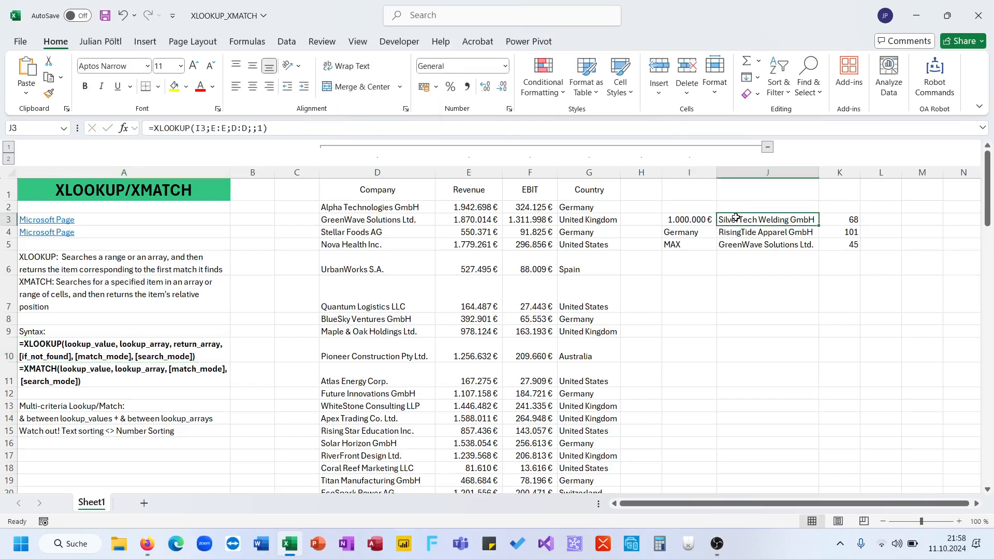
click(240, 128)
text(2)
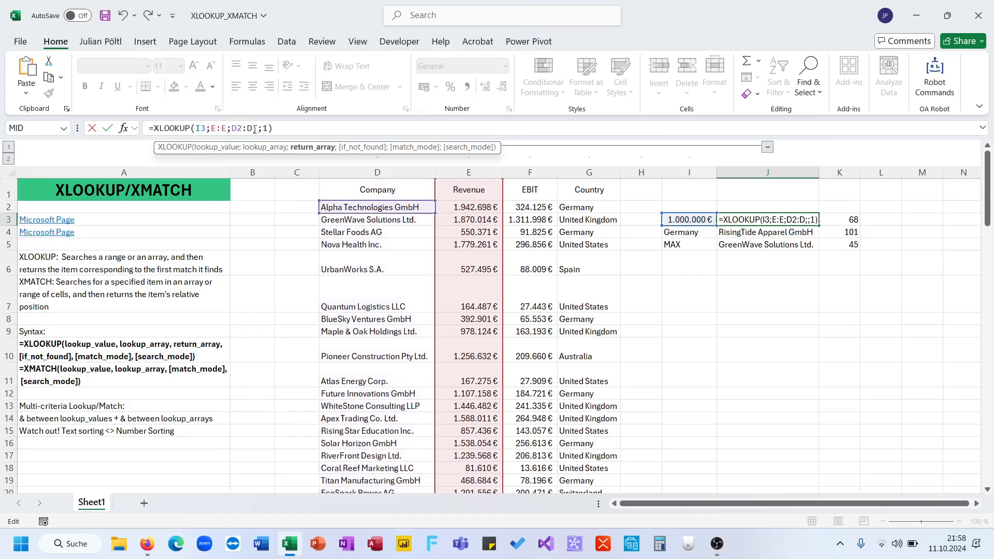
click(257, 128)
click(256, 128)
text(200)
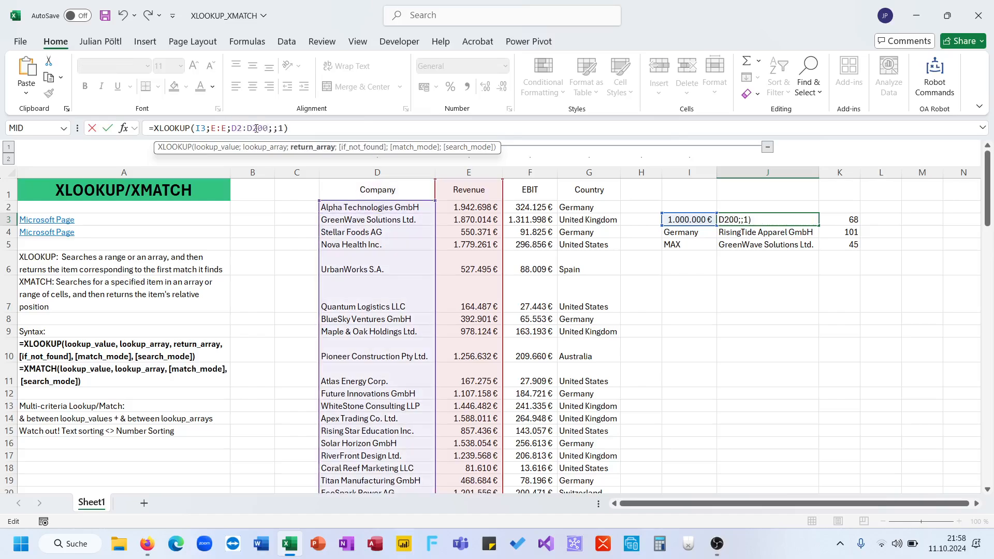
key(ctrl+Return)
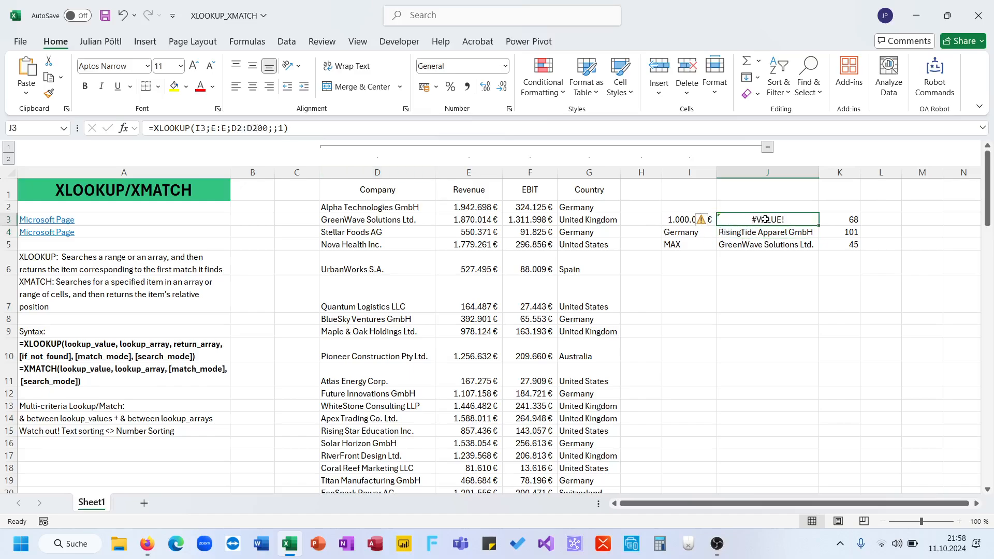
Undo the return array change in J3 and reselect the cell to check its restored formula.
key(ctrl+z)
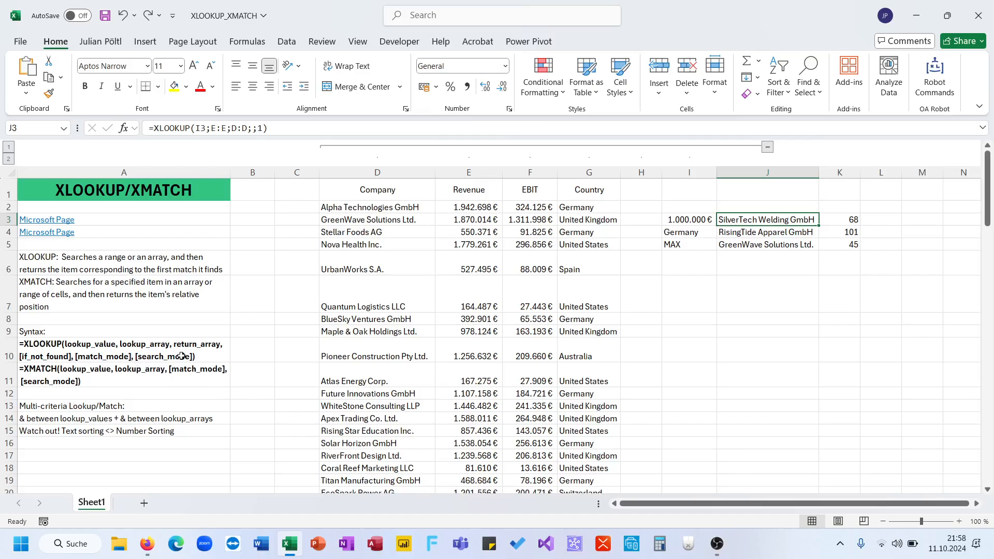
click(727, 282)
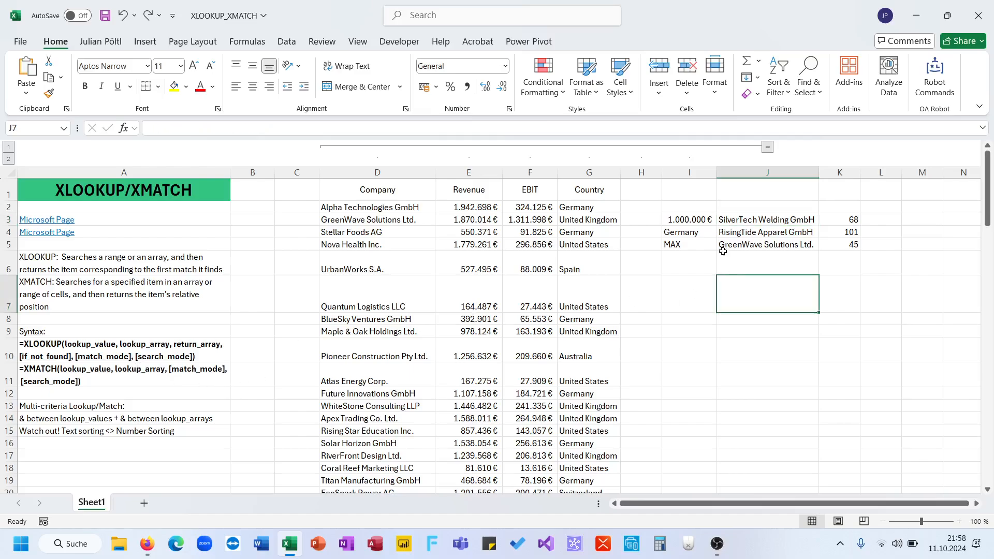
click(750, 218)
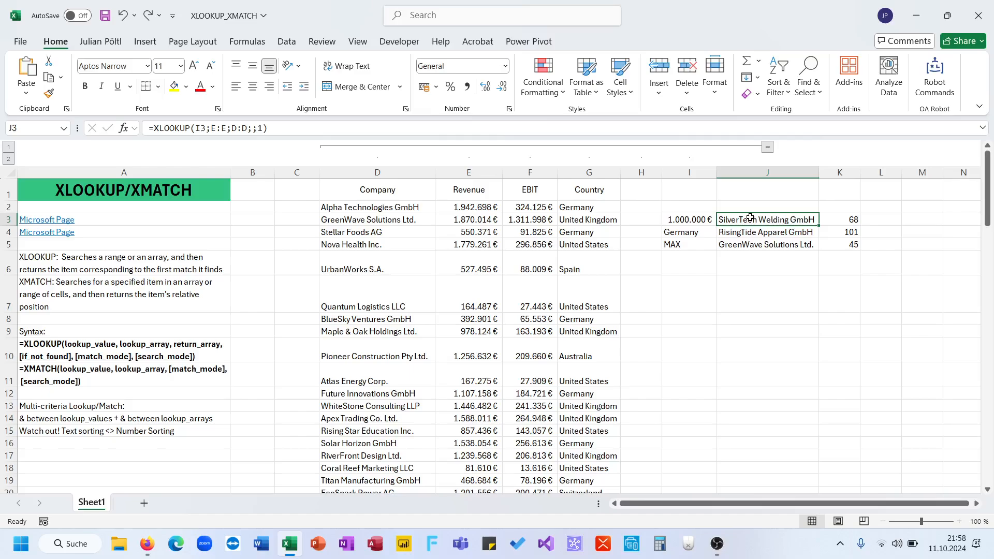